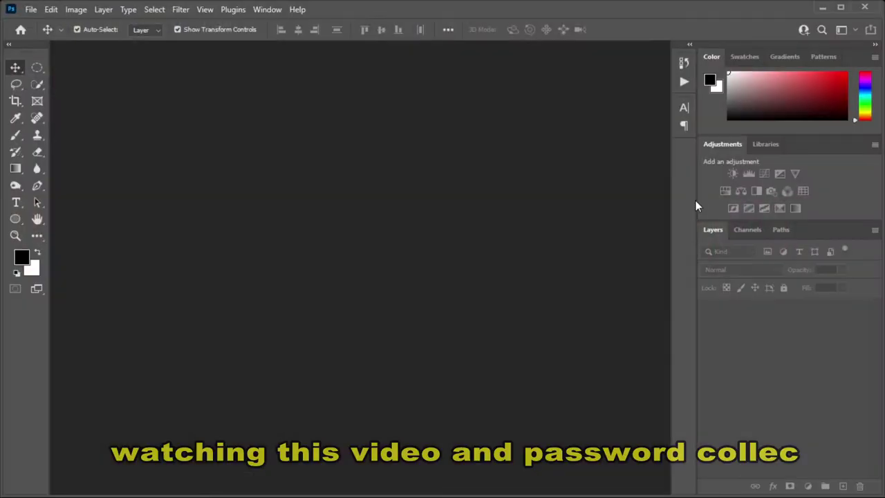
# Step: Browse New folder > Cash Memo File and its font folder, then open BILL BOOK.psd
pyautogui.click(822, 7)
pyautogui.rightClick(591, 55)
pyautogui.click(626, 91)
pyautogui.doubleClick(322, 152)
pyautogui.doubleClick(184, 129)
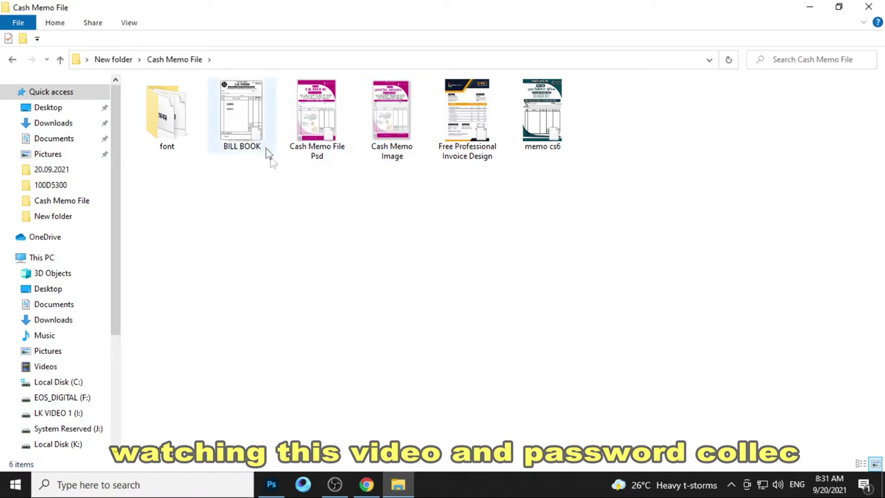
pyautogui.doubleClick(179, 127)
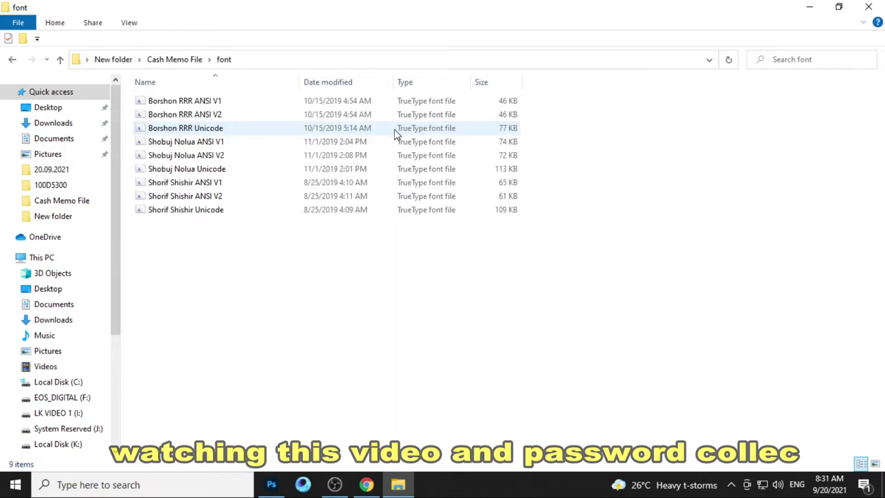
pyautogui.click(13, 59)
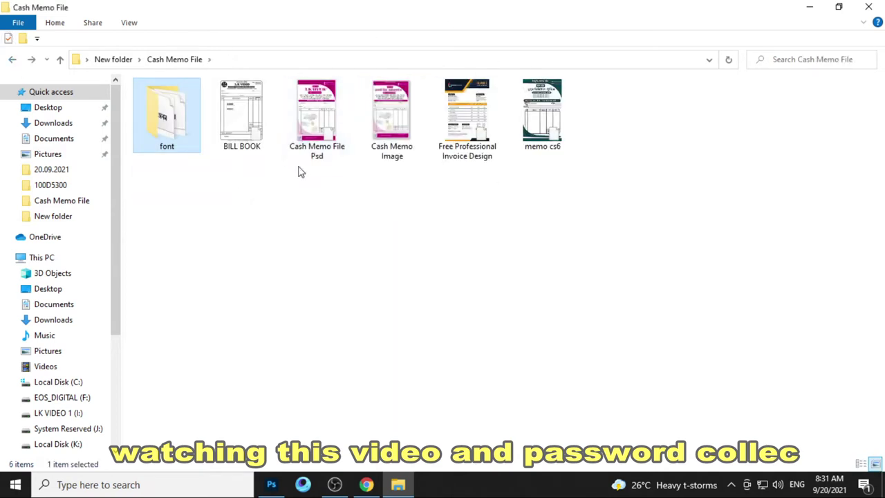
pyautogui.doubleClick(243, 117)
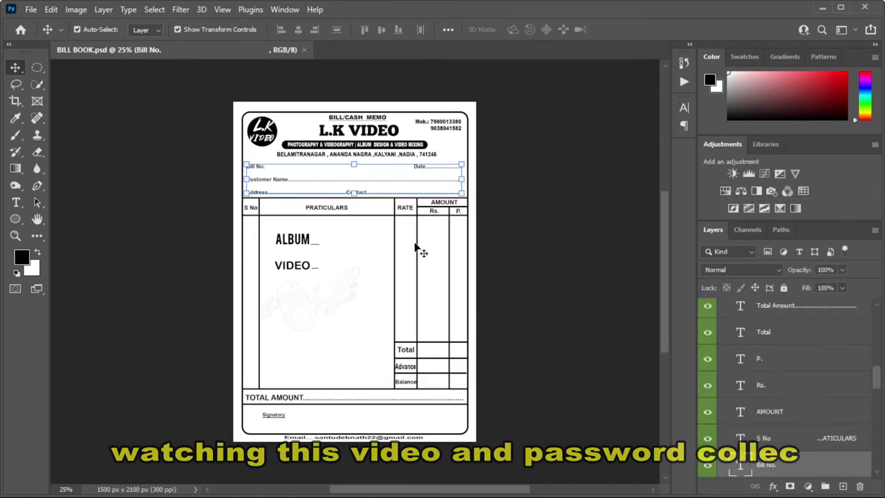
# Step: Retype the L.K VIDEO heading as L.K STUDIO and nudge it slightly left
pyautogui.click(612, 177)
pyautogui.click(385, 135)
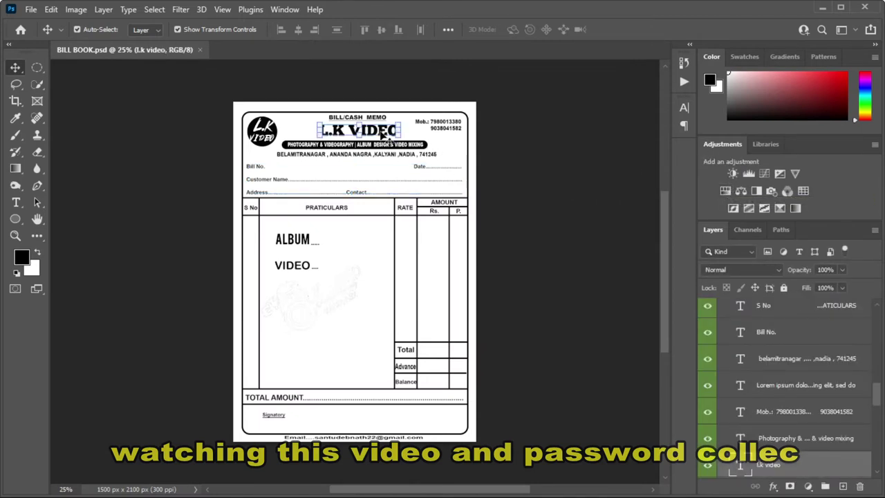
pyautogui.click(15, 202)
pyautogui.click(381, 132)
pyautogui.moveTo(399, 131); pyautogui.dragTo(321, 131)
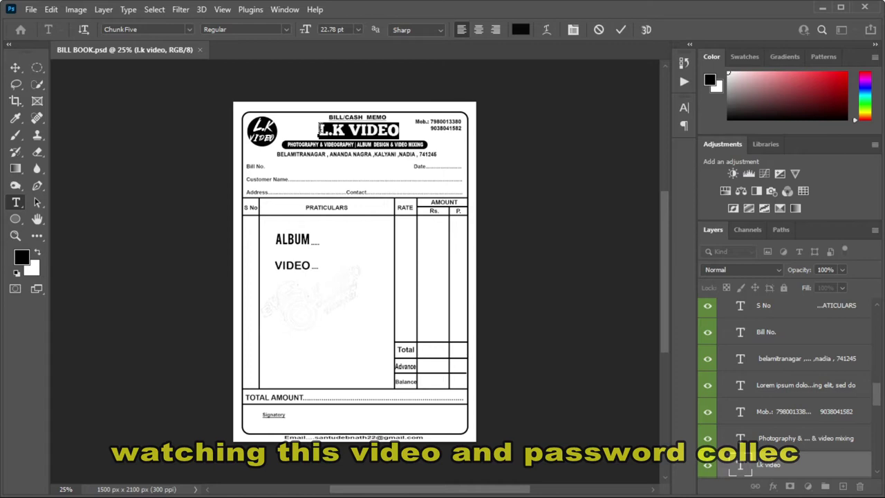
pyautogui.write('L.')
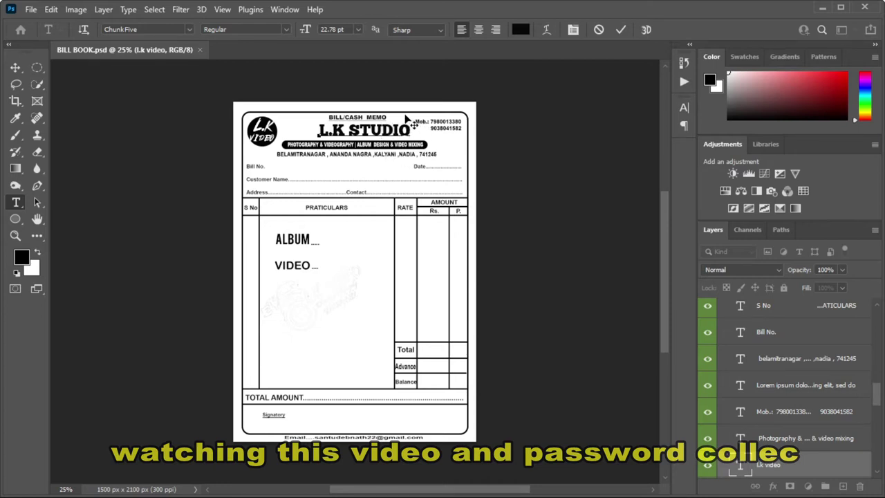
pyautogui.moveTo(406, 119); pyautogui.dragTo(397, 119)
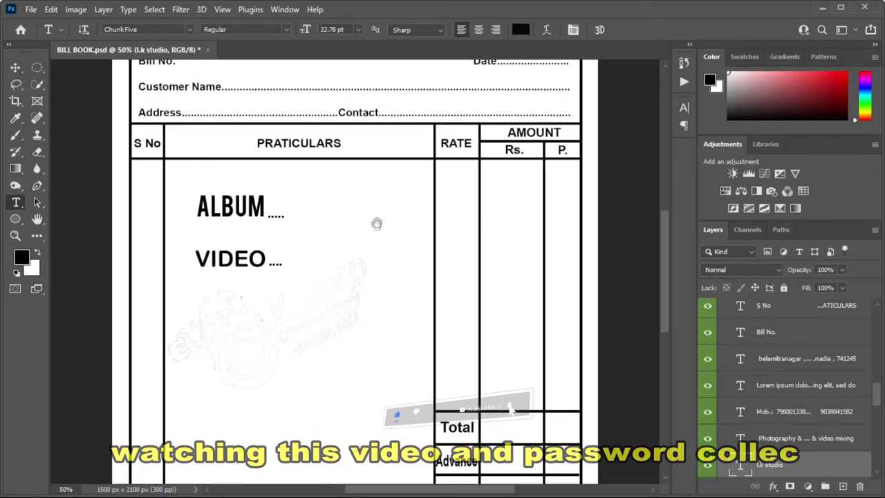
pyautogui.click(240, 323)
# Step: Hide the ALBUM and VIDEO text layers on the bill
pyautogui.click(707, 311)
pyautogui.click(249, 380)
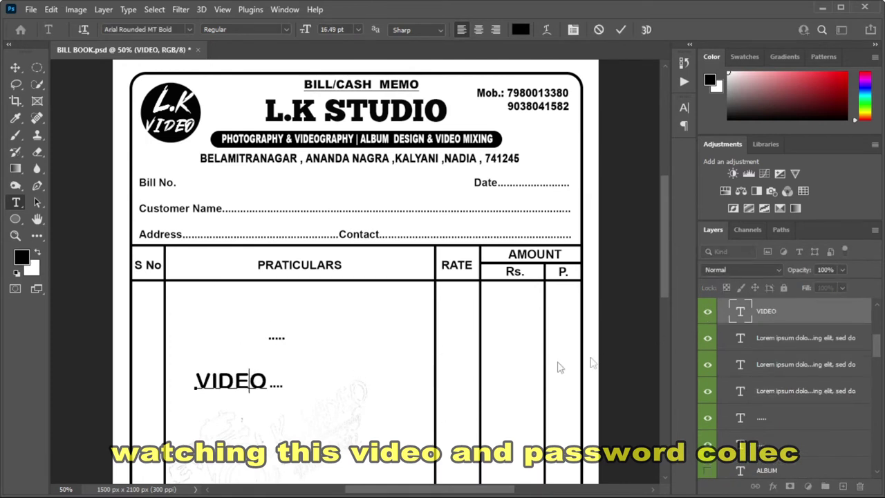
pyautogui.click(708, 312)
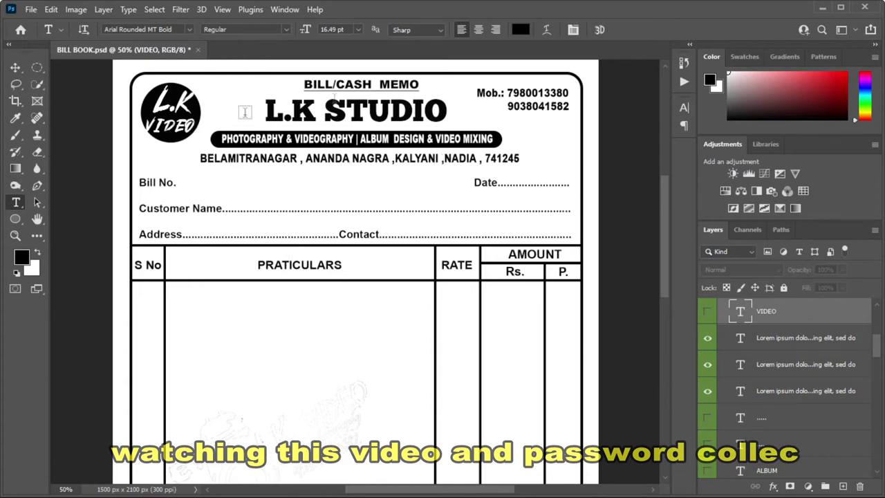
pyautogui.scroll(1, 340, 277)
pyautogui.scroll(-1, 356, 356)
pyautogui.moveTo(668, 224); pyautogui.dragTo(666, 298)
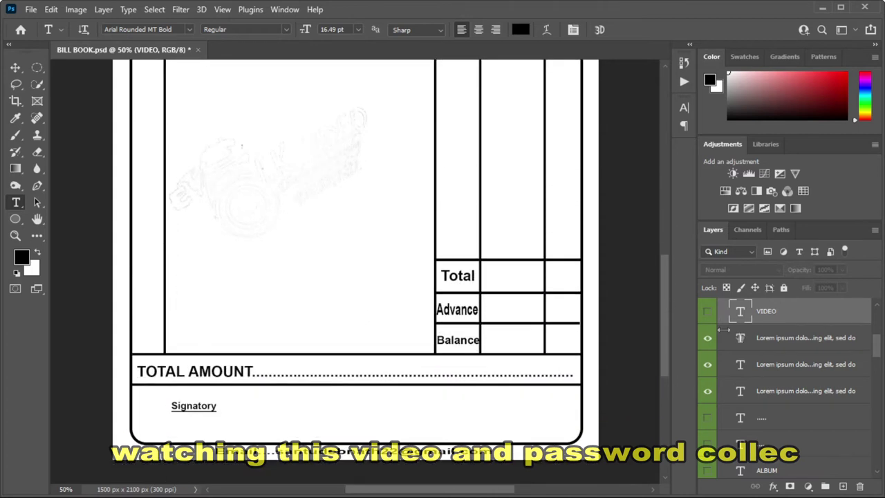
# Step: Inspect the Lorem ipsum layer and move the round L.K Video logo aside to reveal the one beneath
pyautogui.click(774, 345)
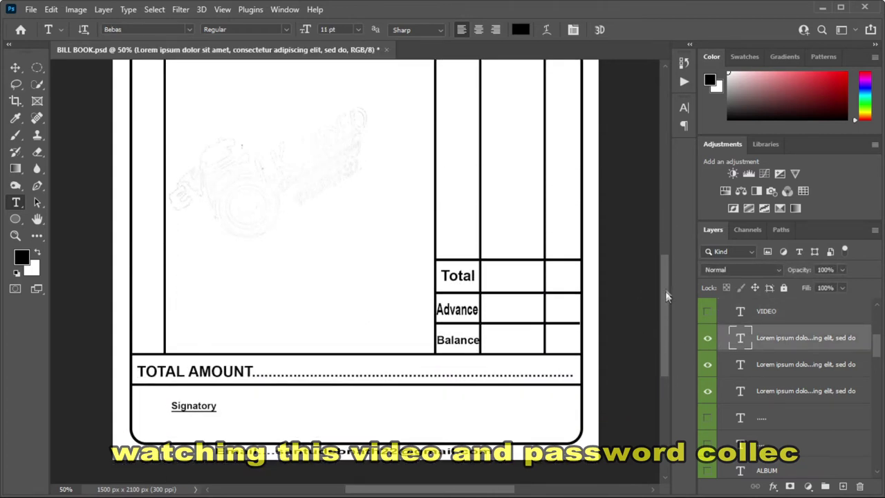
pyautogui.moveTo(666, 298); pyautogui.dragTo(668, 201)
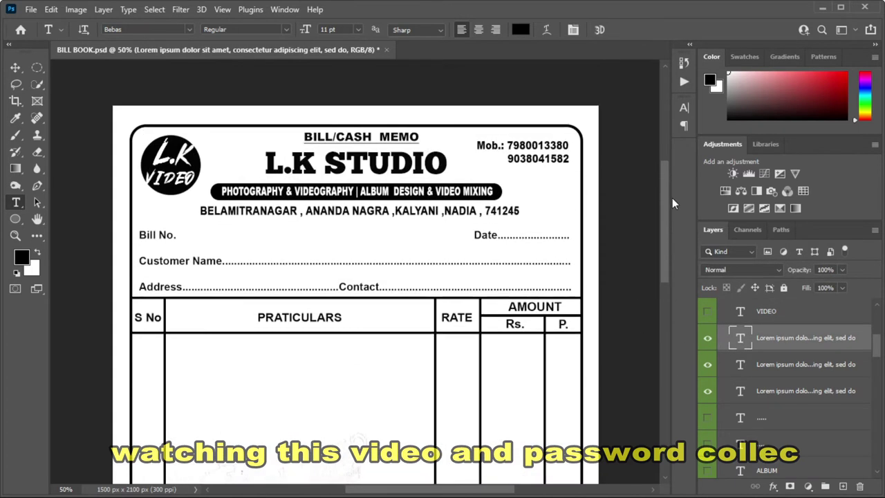
pyautogui.click(15, 68)
pyautogui.click(173, 167)
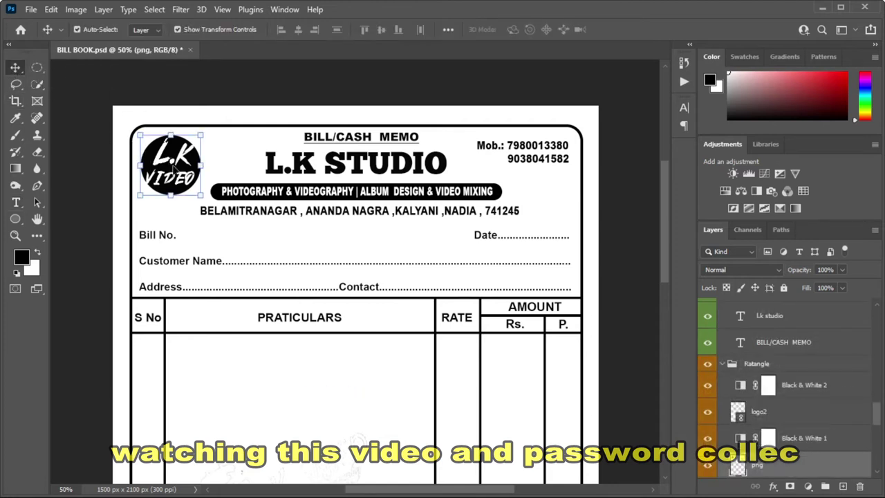
pyautogui.moveTo(178, 163)
pyautogui.mouseDown()
pyautogui.moveTo(595, 228)
pyautogui.moveTo(170, 173)
pyautogui.mouseUp()
pyautogui.click(585, 101)
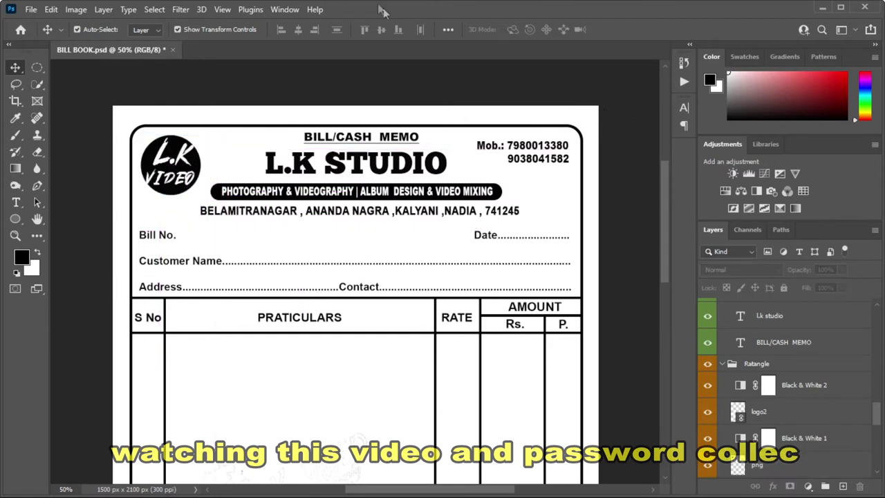
# Step: Close BILL BOOK without saving and open Cash Memo File Psd from the folder
pyautogui.click(173, 50)
pyautogui.click(435, 199)
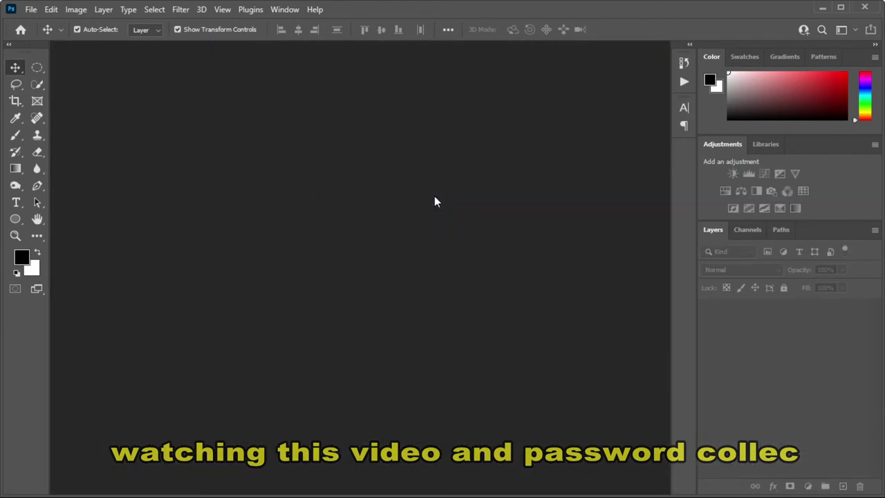
pyautogui.click(821, 10)
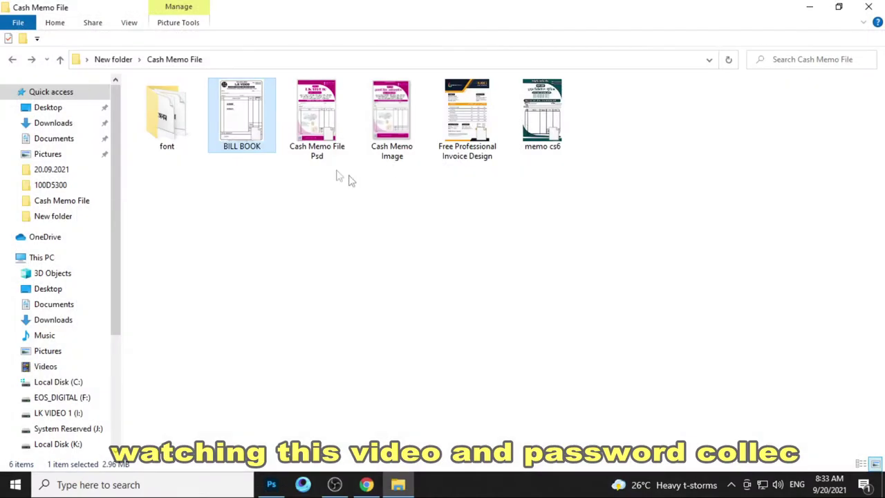
pyautogui.doubleClick(317, 116)
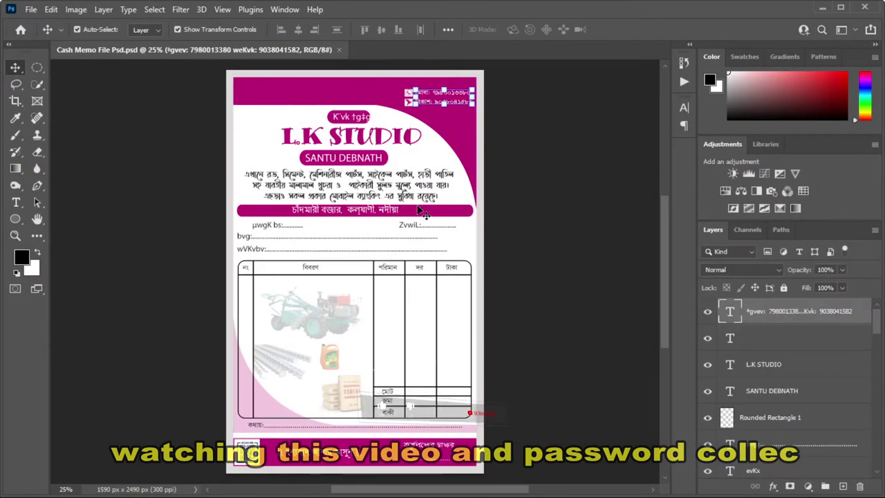
# Step: Inspect the contact numbers, Bengali paragraph and footer text layers of the memo
pyautogui.click(504, 141)
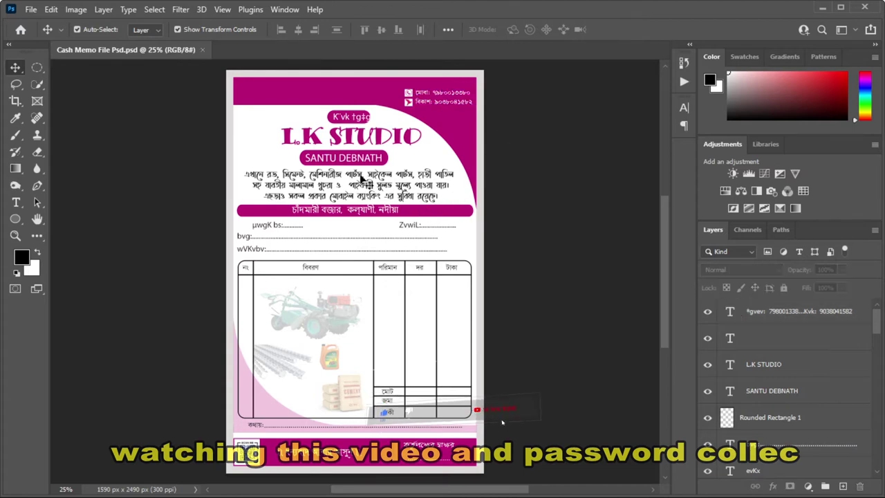
pyautogui.click(360, 178)
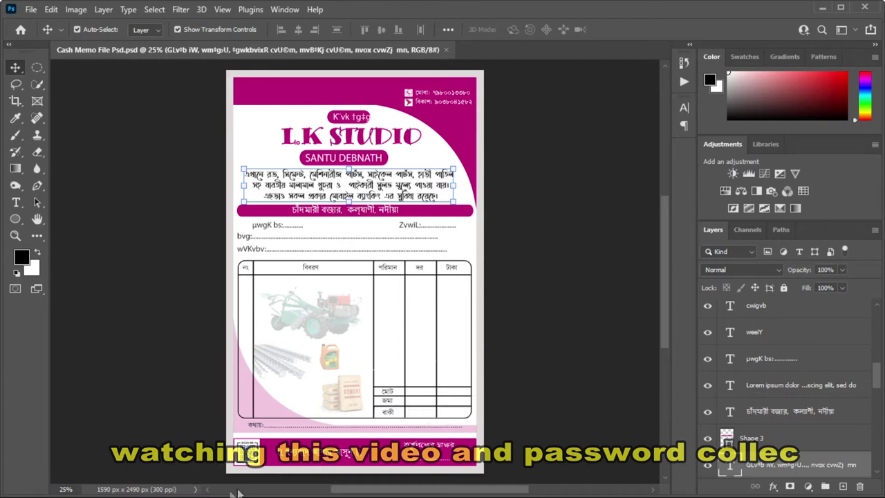
pyautogui.click(302, 468)
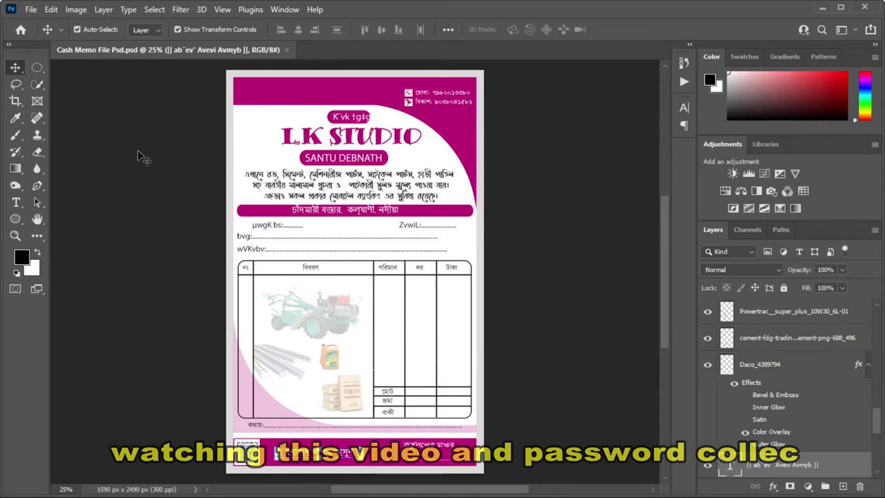
pyautogui.click(163, 157)
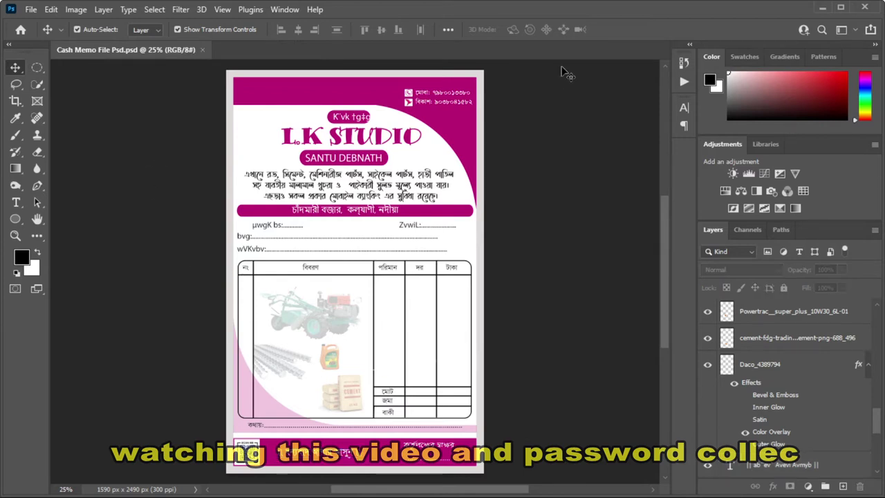
# Step: Close Cash Memo File Psd and open Free Professional Invoice Design.psd
pyautogui.click(203, 50)
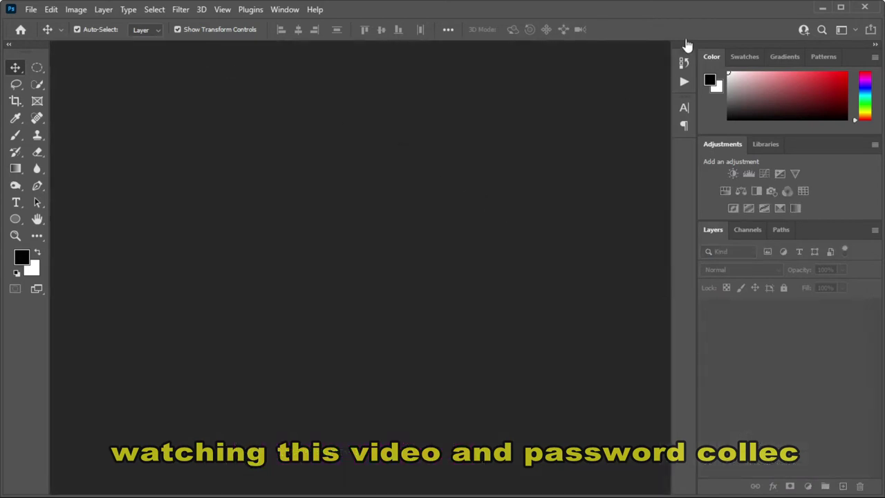
pyautogui.click(821, 9)
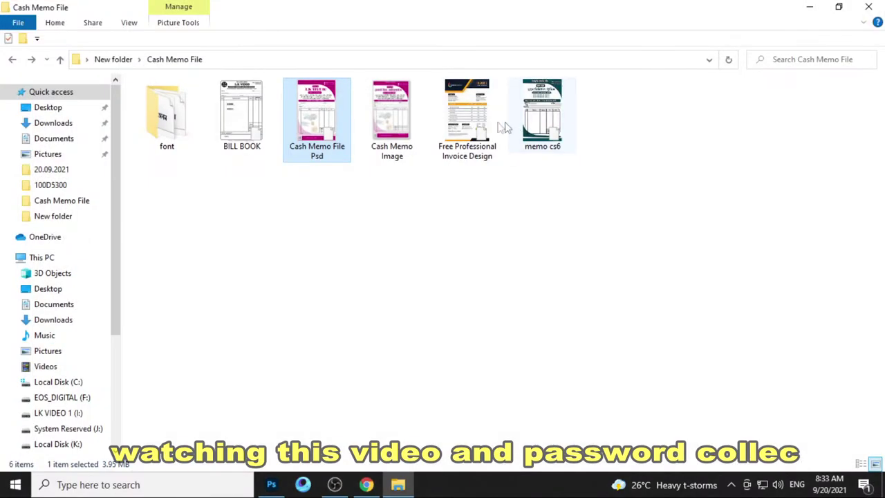
pyautogui.click(481, 125)
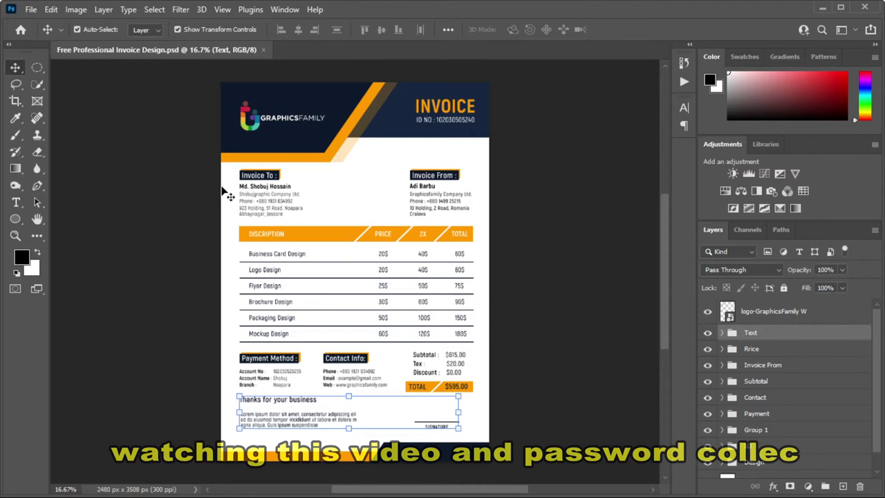
# Step: Replace the INVOICE heading's missing font and start deleting the INVOICE text
pyautogui.click(15, 202)
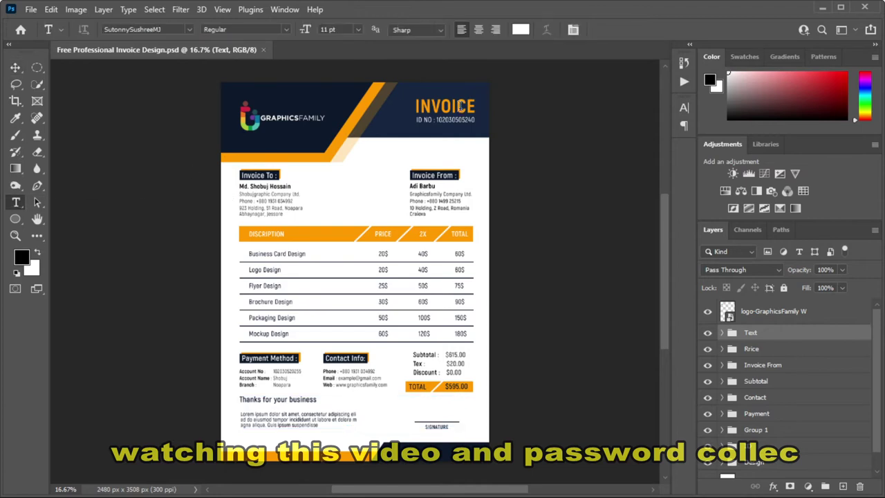
pyautogui.click(459, 107)
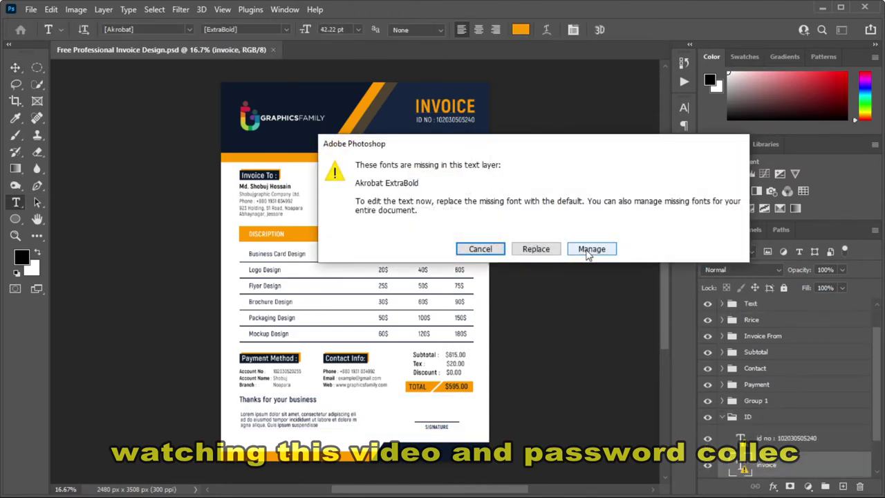
pyautogui.click(534, 250)
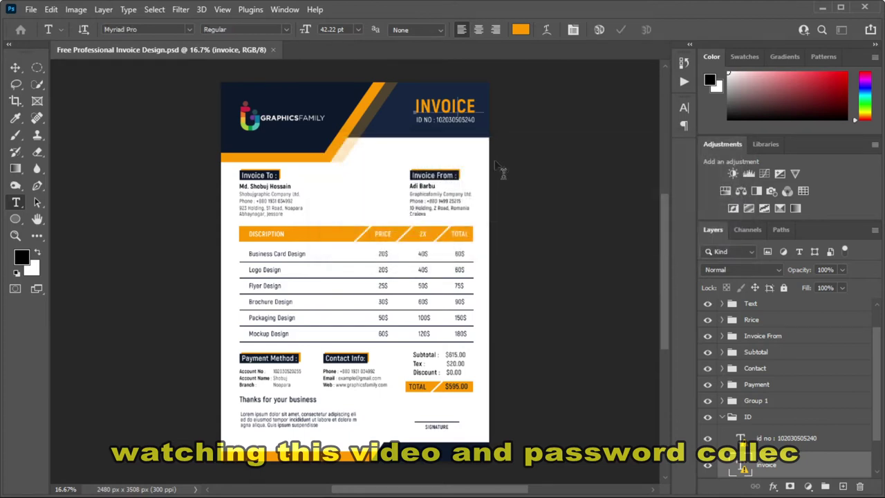
pyautogui.click(468, 105)
pyautogui.moveTo(478, 106); pyautogui.dragTo(416, 105)
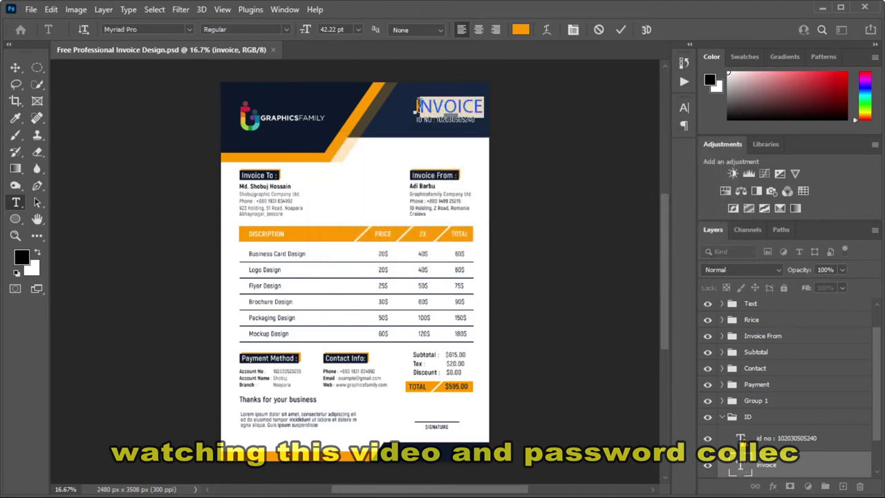
pyautogui.click(479, 106)
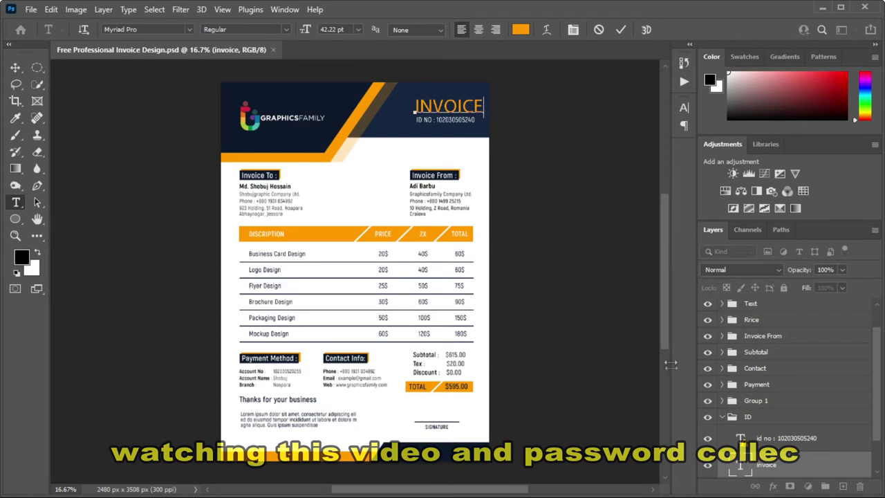
pyautogui.moveTo(478, 106); pyautogui.dragTo(413, 104)
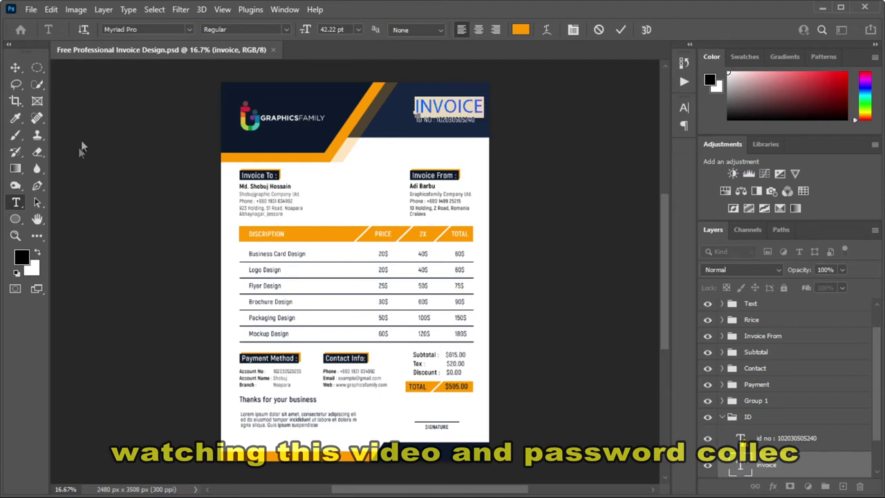
pyautogui.click(448, 107)
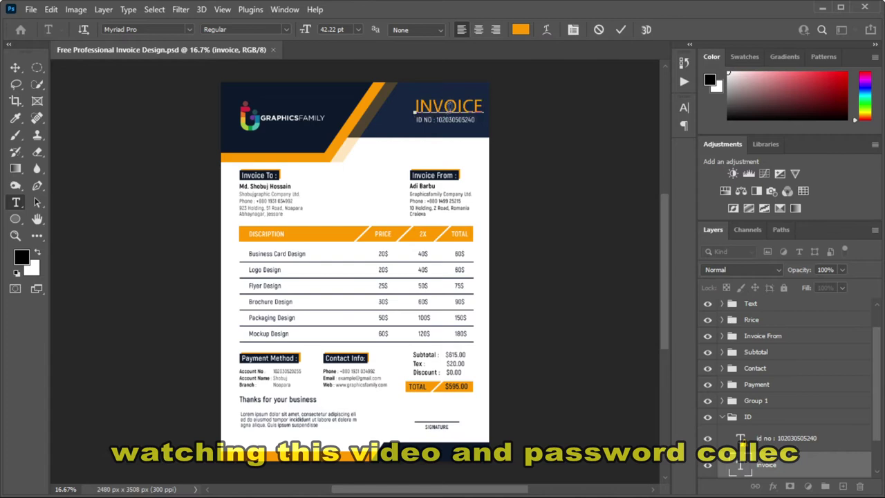
pyautogui.press('BackSpace')
pyautogui.press('BackSpace')
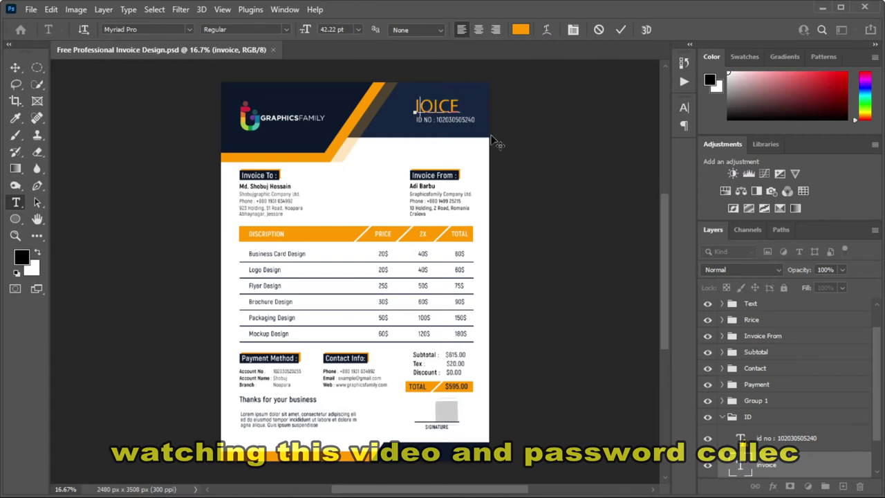
pyautogui.press('BackSpace')
# Step: Make the heading read L.K STUDIO and set it in the Aachen BT font
pyautogui.write('L.K')
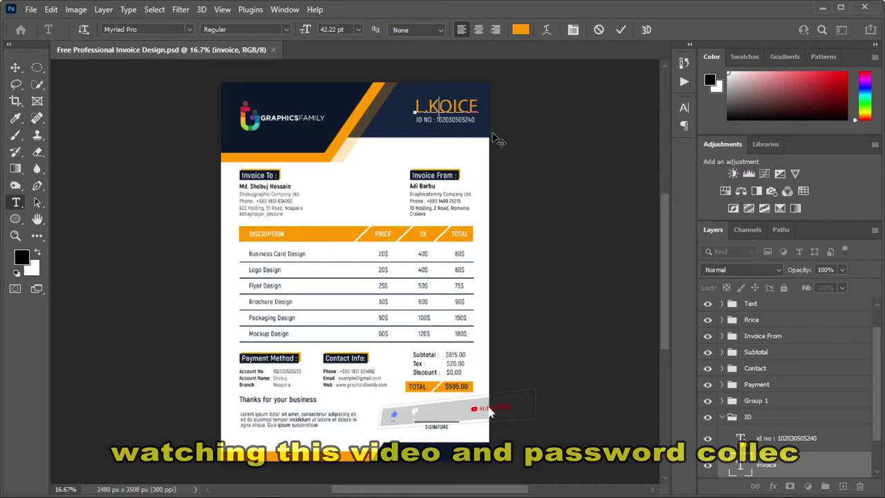
pyautogui.write(' STUD')
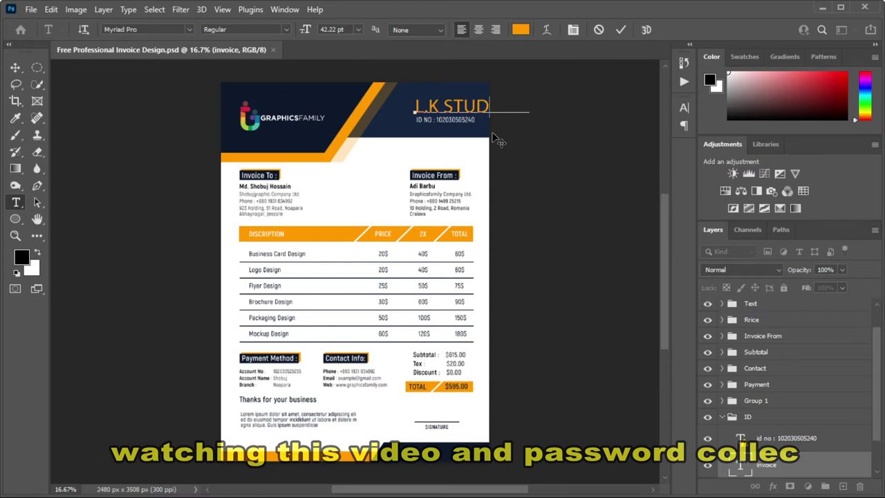
pyautogui.write('IO')
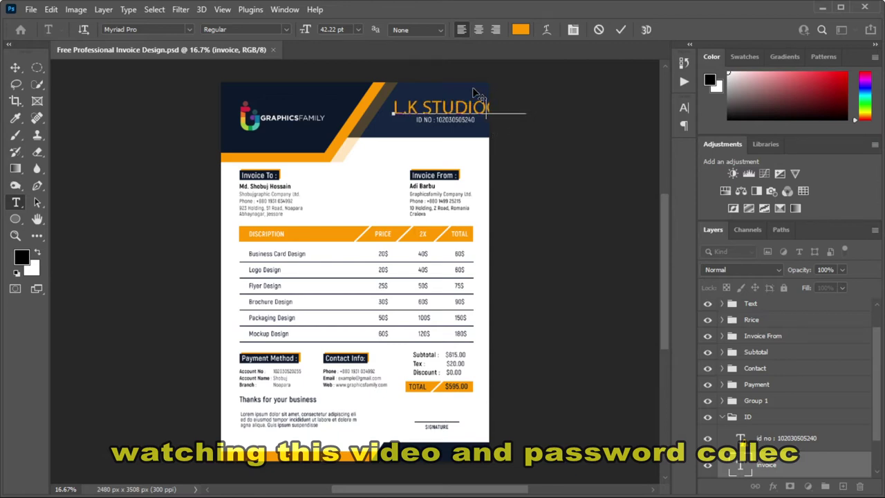
pyautogui.moveTo(486, 103); pyautogui.dragTo(544, 102)
pyautogui.press('BackSpace')
pyautogui.moveTo(487, 104); pyautogui.dragTo(391, 105)
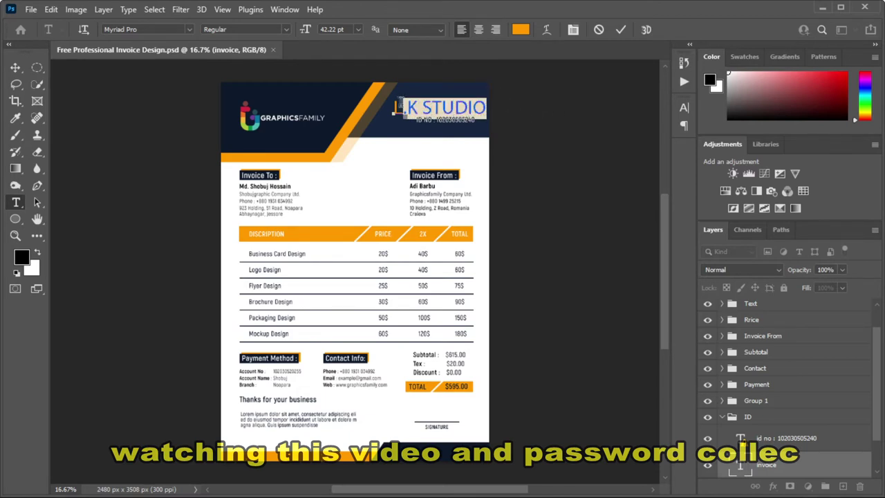
pyautogui.click(162, 27)
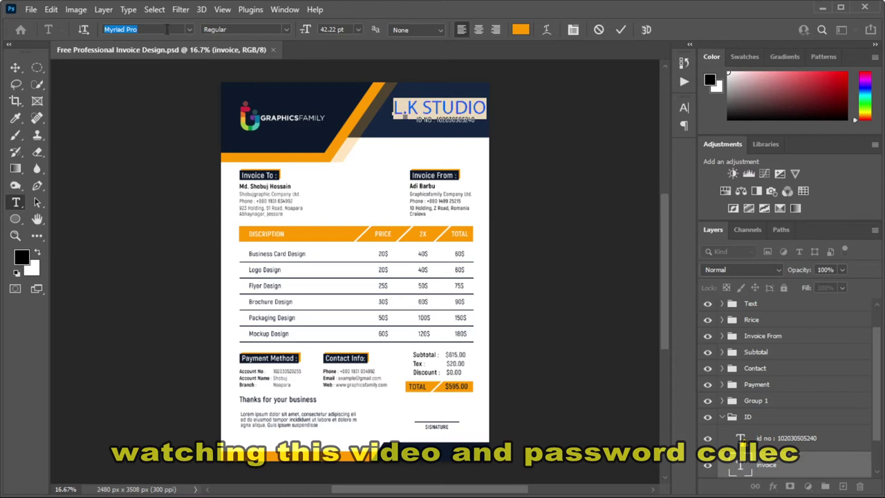
pyautogui.write('b')
pyautogui.write('achen BT')
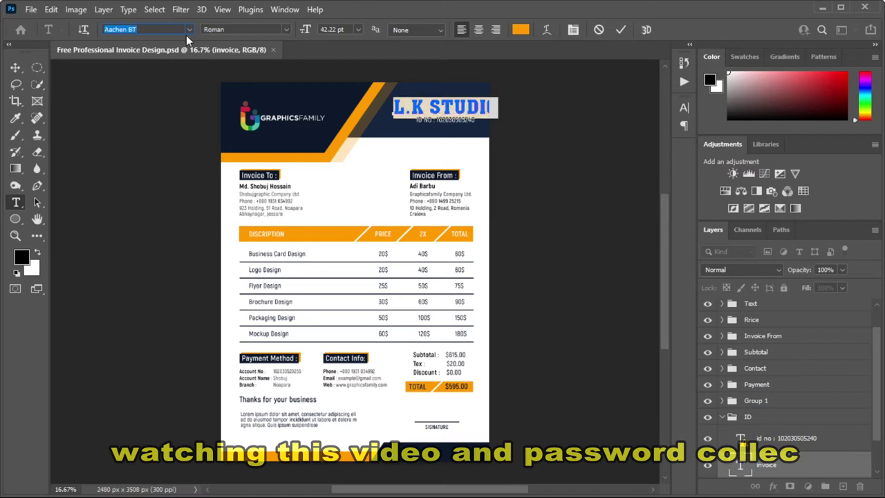
# Step: Scale the L.K STUDIO heading down to about 80.9% to fit the dark header band
pyautogui.click(16, 67)
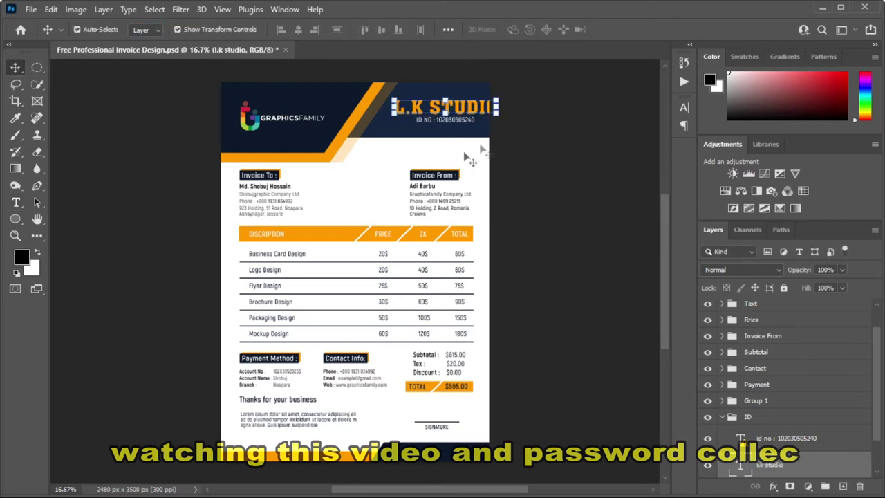
pyautogui.moveTo(496, 113); pyautogui.dragTo(479, 113)
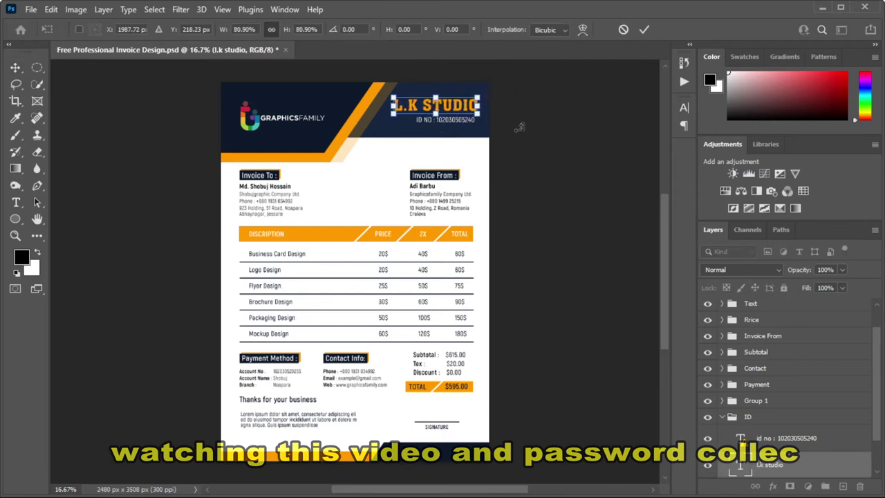
pyautogui.click(644, 30)
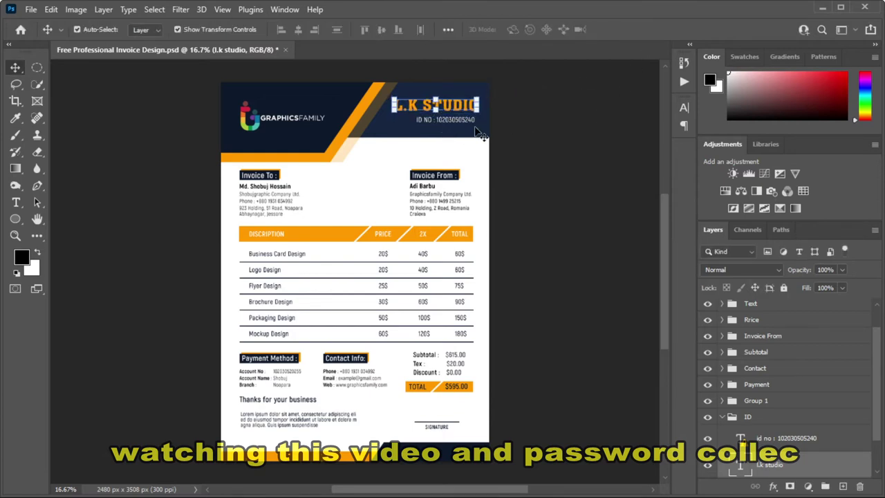
pyautogui.click(402, 105)
pyautogui.click(433, 122)
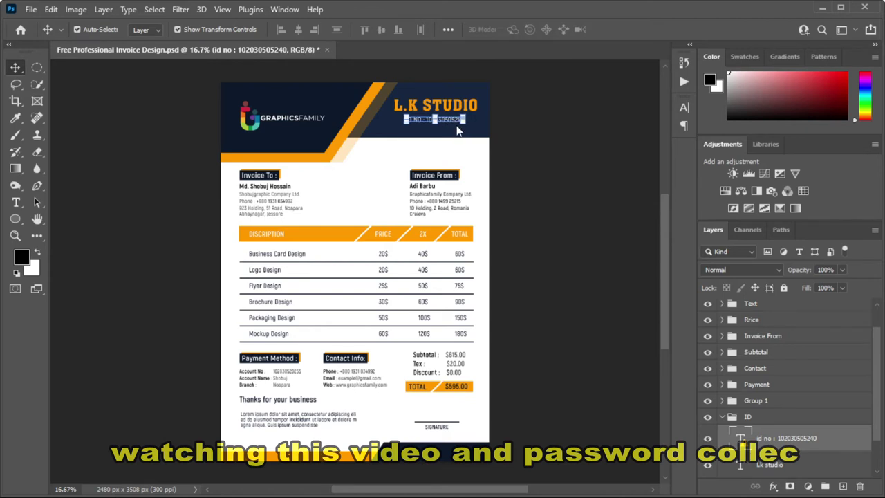
# Step: Replace the missing font on the ID NO line so it becomes editable
pyautogui.click(15, 202)
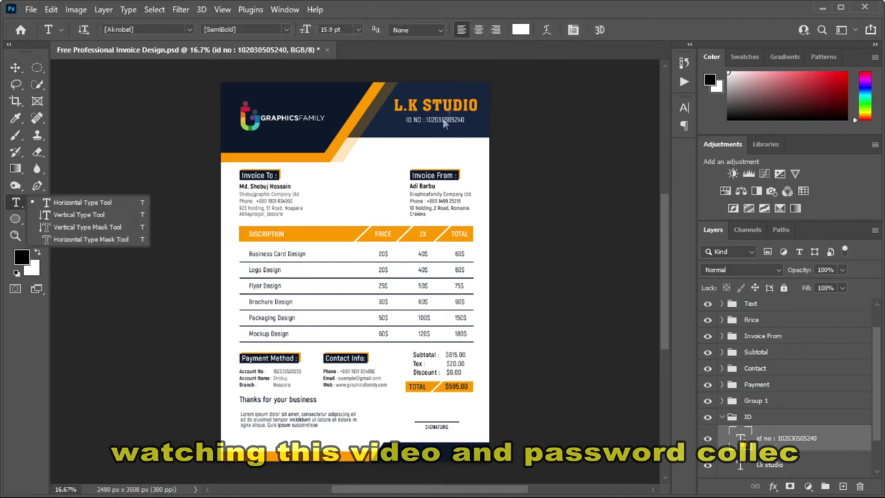
pyautogui.moveTo(463, 120); pyautogui.dragTo(407, 129)
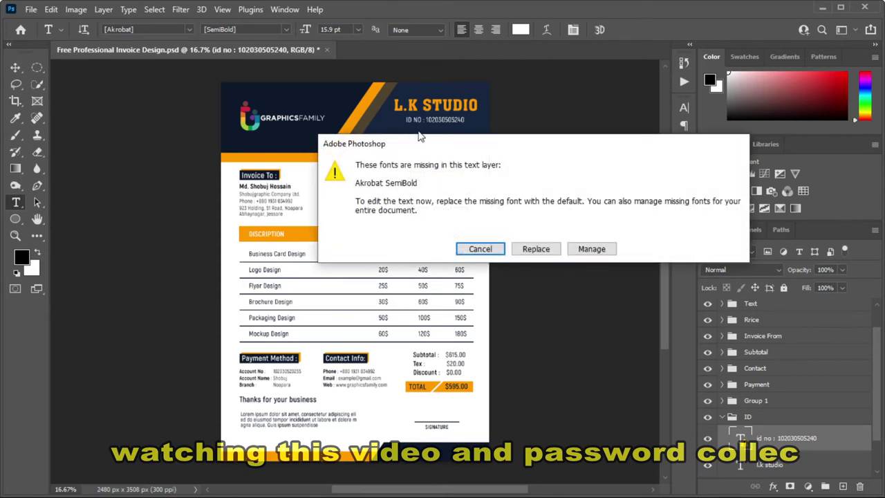
pyautogui.click(594, 251)
pyautogui.click(563, 266)
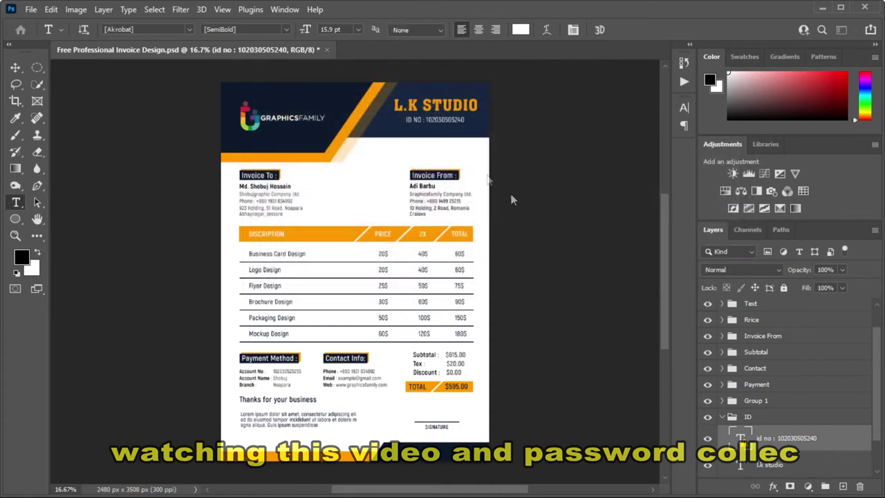
pyautogui.click(449, 123)
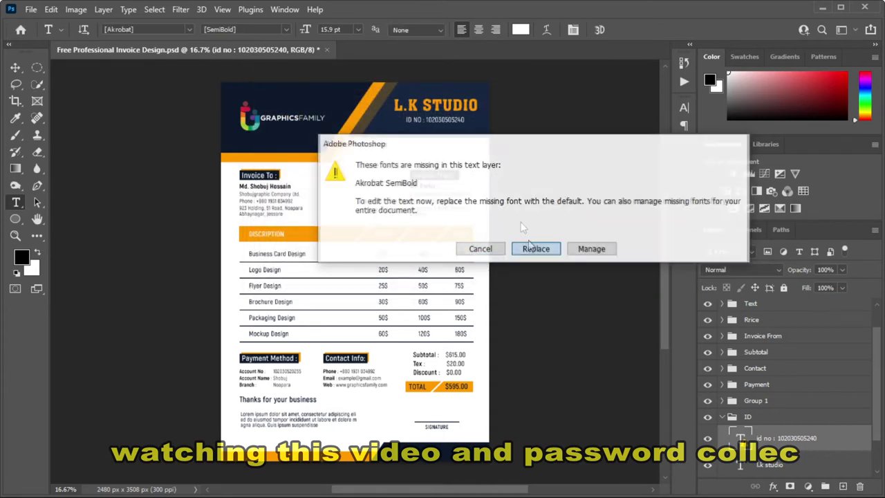
pyautogui.click(526, 249)
pyautogui.moveTo(474, 119); pyautogui.dragTo(406, 119)
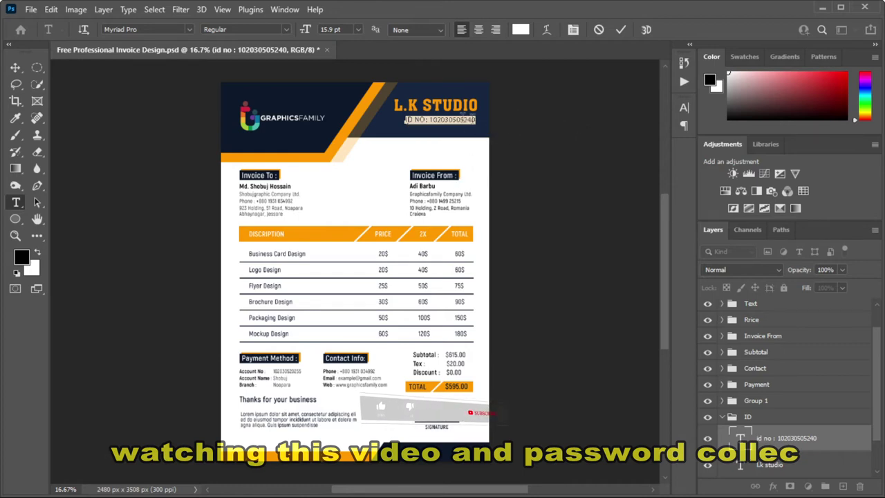
# Step: Retype the ID line as PH NO plus the studio's phone number in Aachen BT, then save
pyautogui.press('Left')
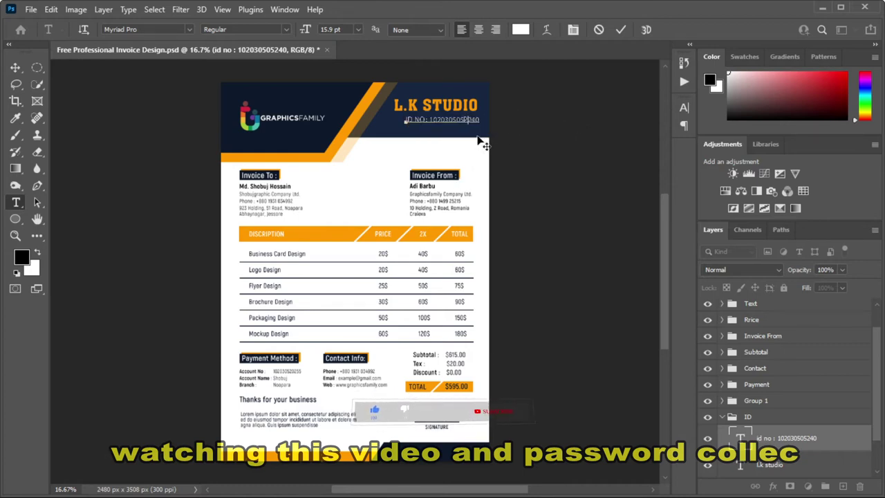
pyautogui.click(479, 118)
pyautogui.press('BackSpace')
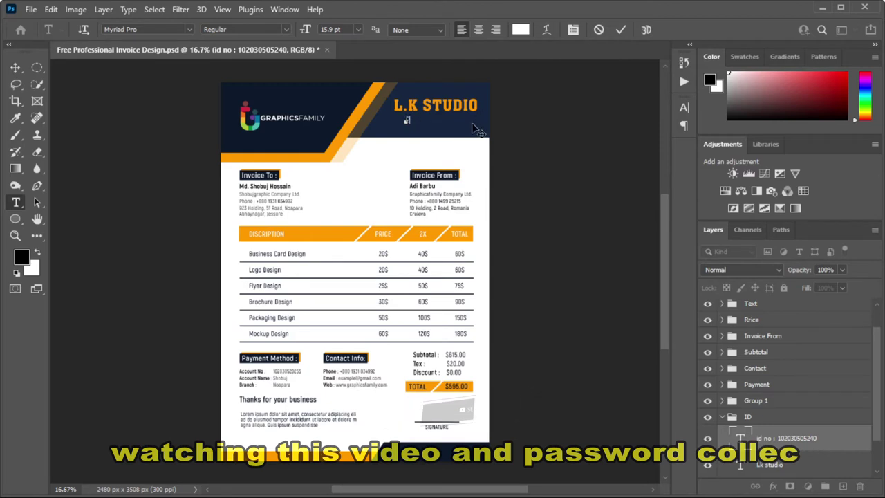
pyautogui.write('PH')
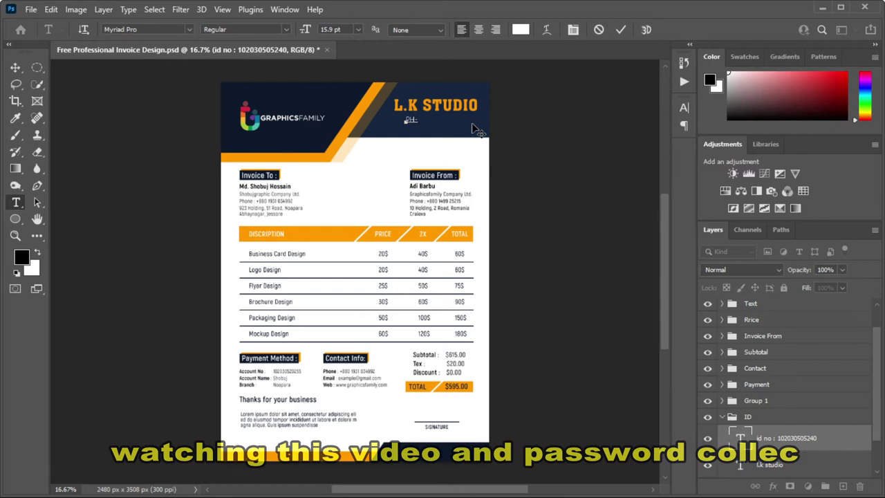
pyautogui.write(' NO')
pyautogui.moveTo(466, 119); pyautogui.dragTo(408, 122)
pyautogui.click(143, 31)
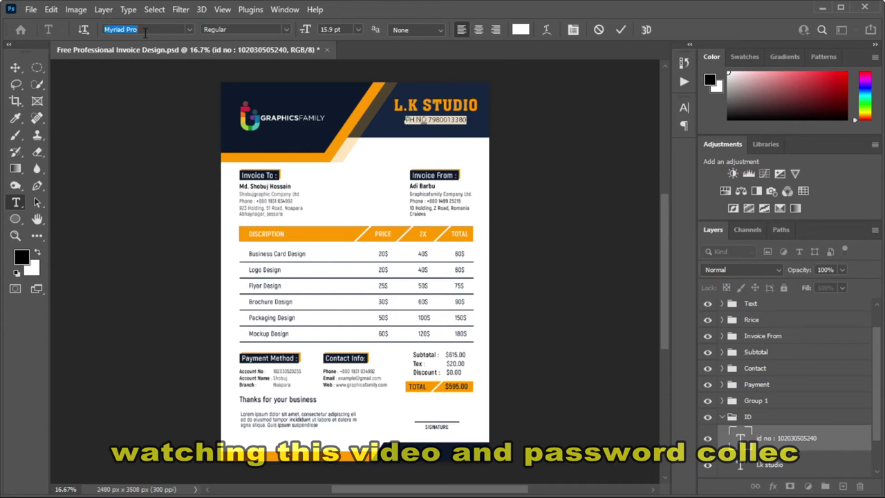
pyautogui.press('Down')
pyautogui.press('Down')
pyautogui.press('Down')
pyautogui.press('Down')
pyautogui.press('Down')
pyautogui.press('Down')
pyautogui.press('Down')
pyautogui.press('Down')
pyautogui.press('Down')
pyautogui.press('Down')
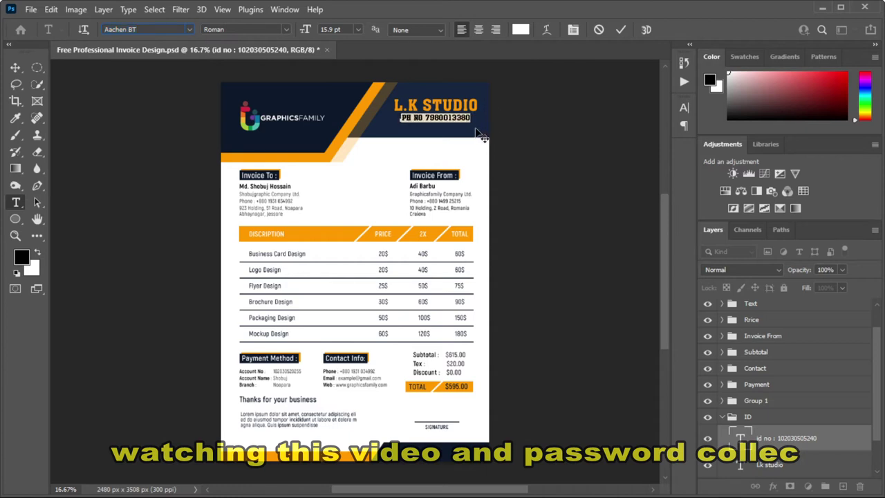
pyautogui.click(475, 130)
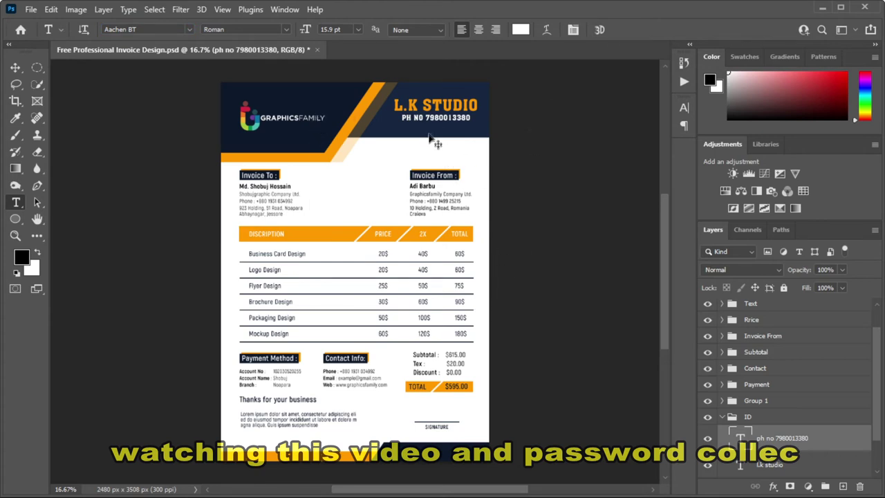
pyautogui.hotkey('ctrl', 's')
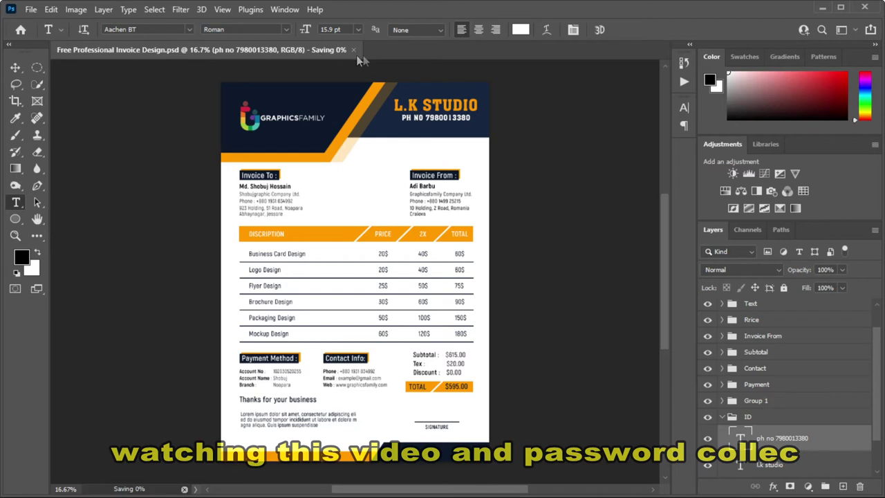
# Step: Close the saved invoice and open memo cs6.psd from the Cash Memo File folder
pyautogui.click(312, 50)
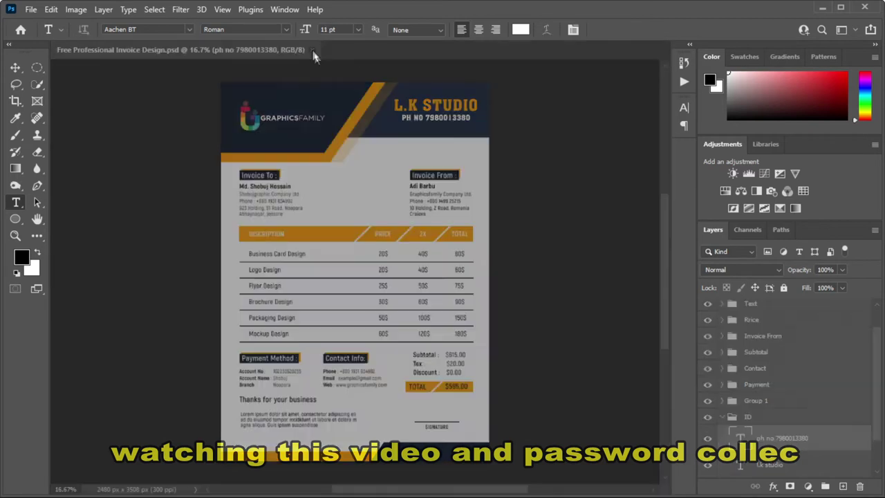
pyautogui.click(823, 8)
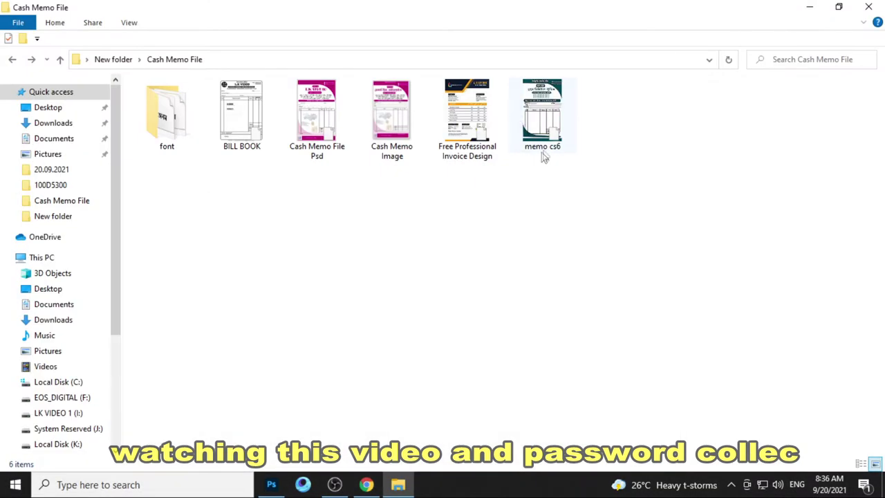
pyautogui.doubleClick(538, 121)
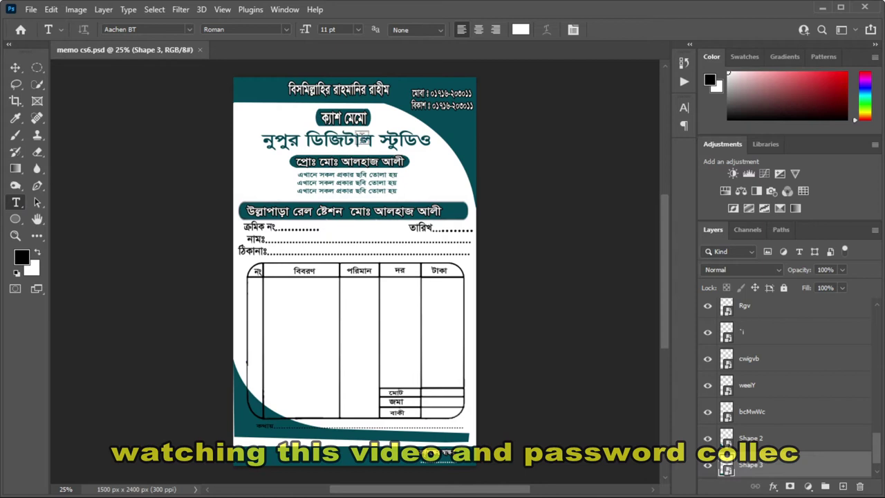
# Step: Open the Bengali studio title's smart object and replace its missing font
pyautogui.click(371, 140)
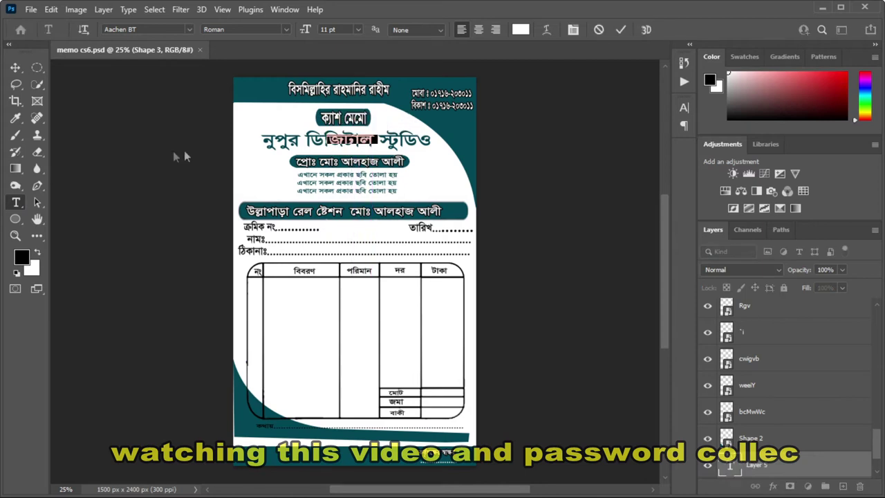
pyautogui.click(172, 188)
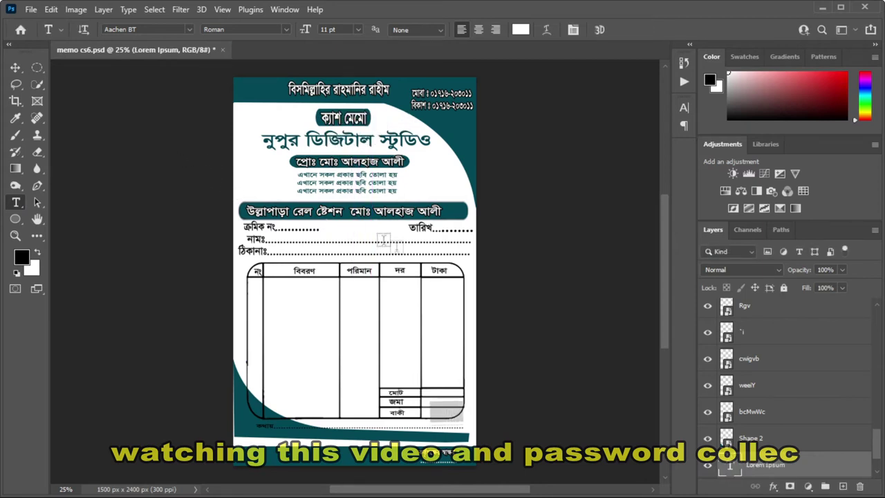
pyautogui.click(15, 67)
pyautogui.click(283, 143)
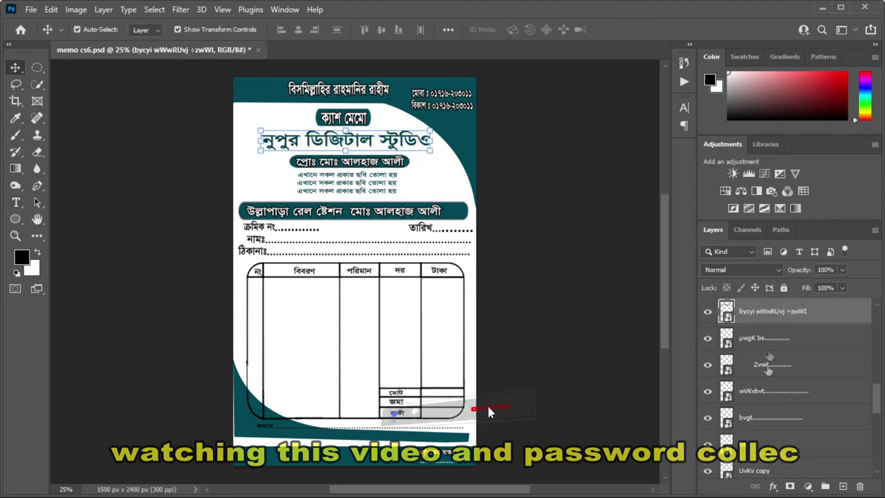
pyautogui.doubleClick(735, 319)
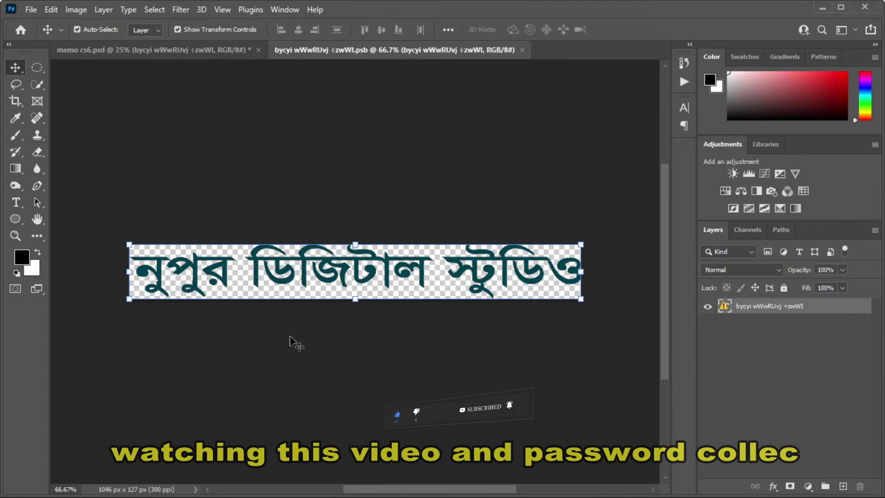
pyautogui.click(15, 202)
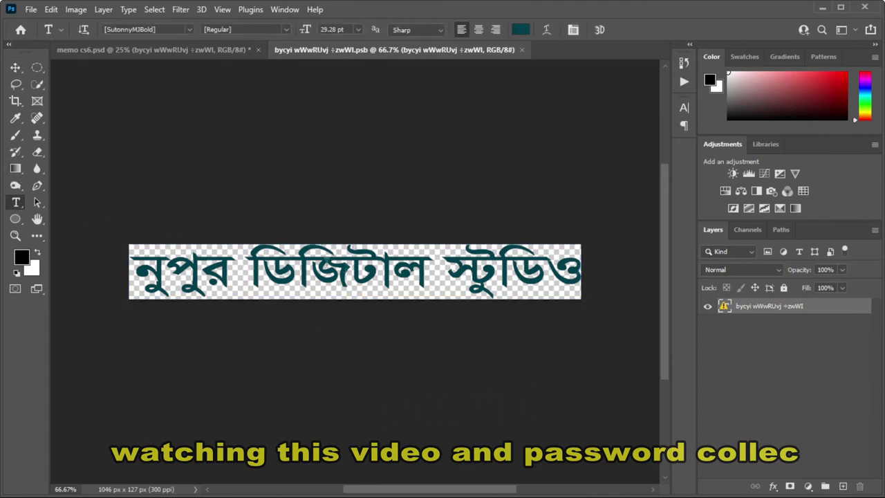
pyautogui.click(423, 273)
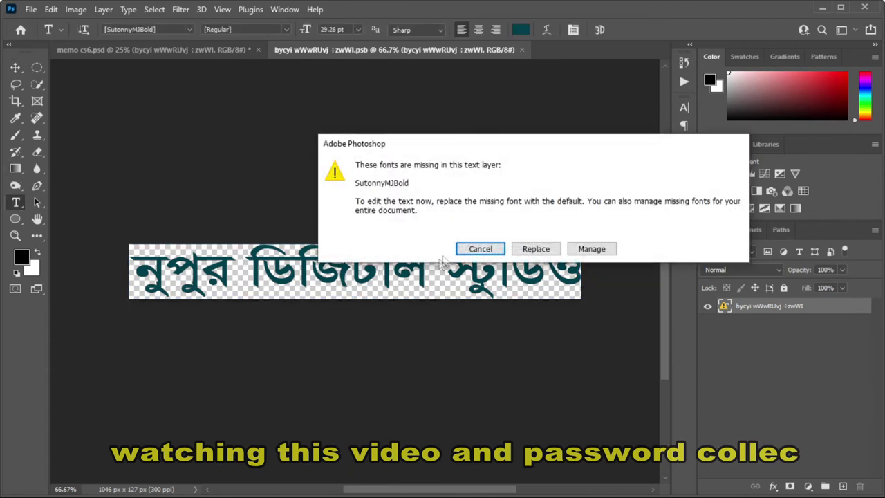
pyautogui.click(533, 358)
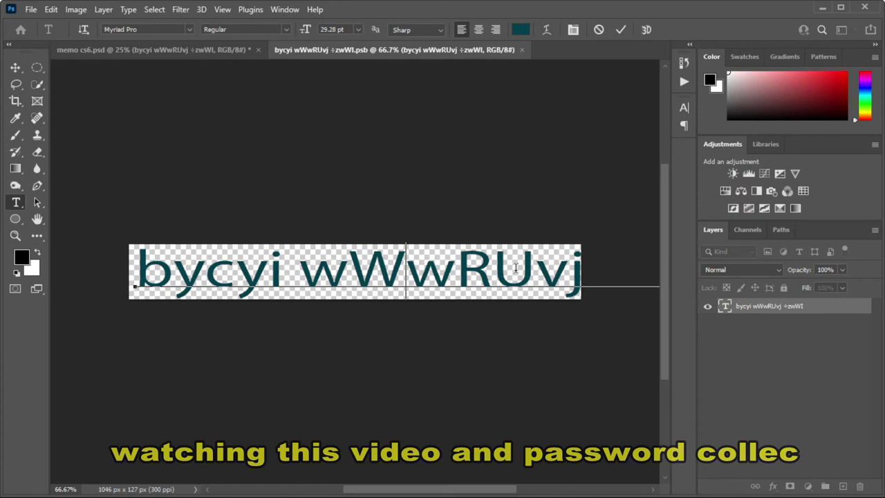
# Step: Replace the title text with L.K STUDIO and shift it right
pyautogui.hotkey('ctrl', 'a')
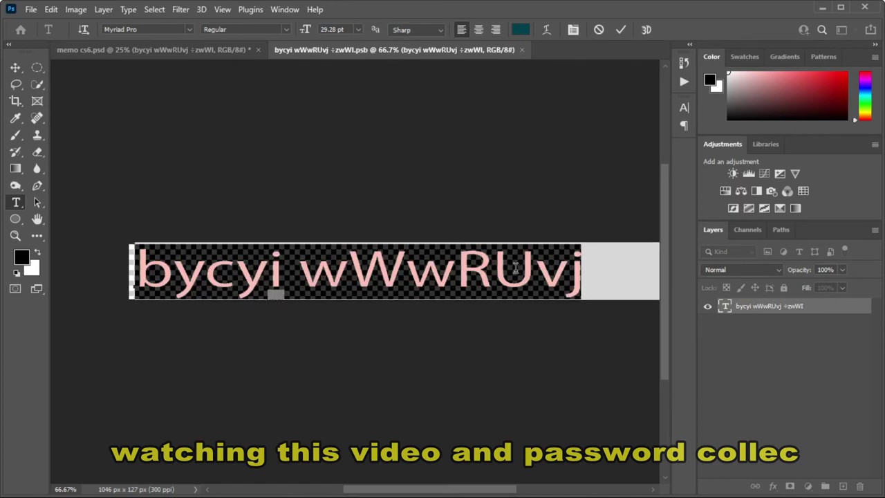
pyautogui.write('l.k')
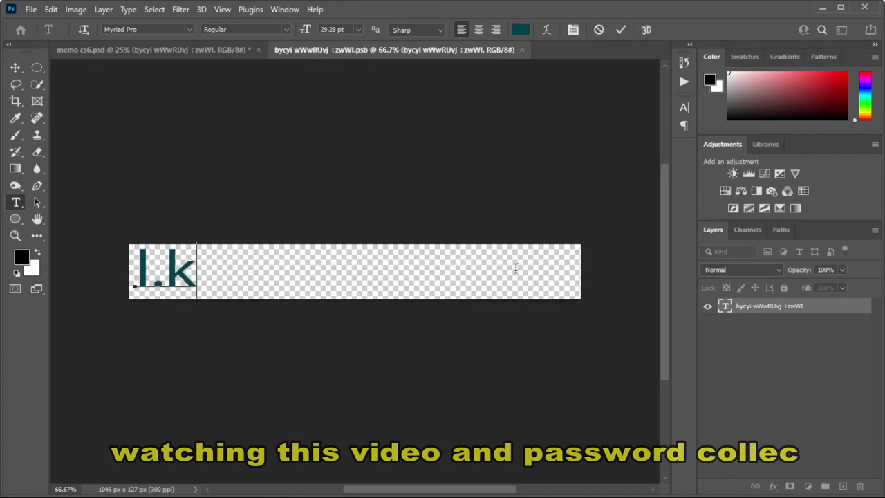
pyautogui.press('BackSpace')
pyautogui.press('BackSpace')
pyautogui.press('BackSpace')
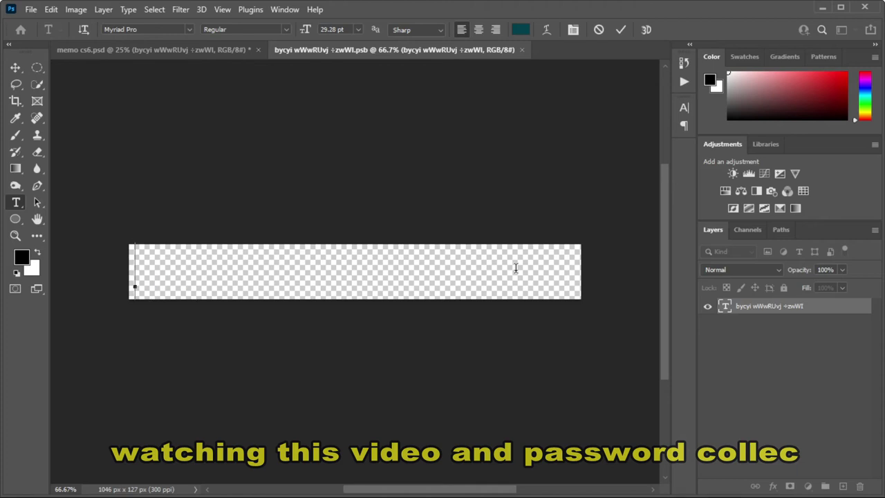
pyautogui.write('L.K')
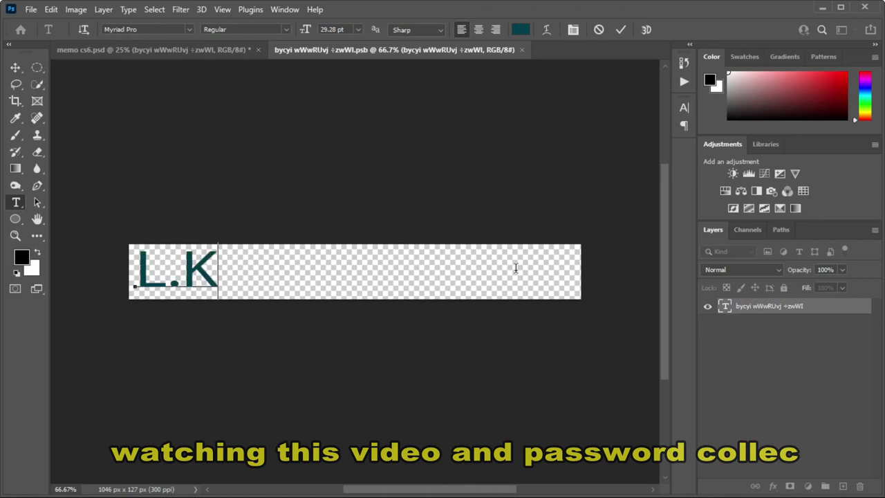
pyautogui.write(' STU')
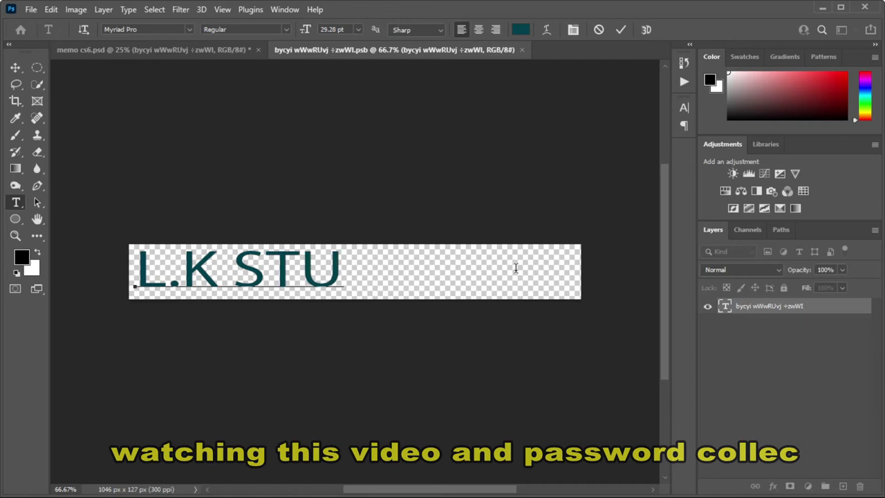
pyautogui.write('DIO')
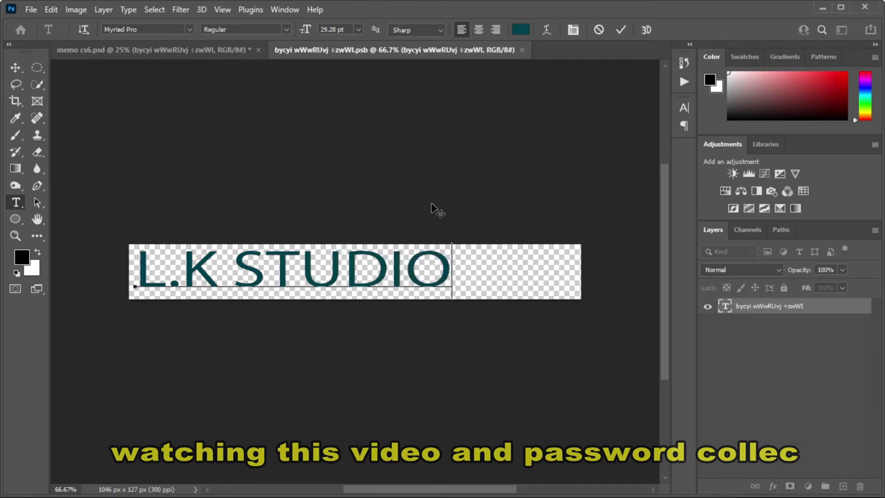
pyautogui.moveTo(433, 209); pyautogui.dragTo(490, 210)
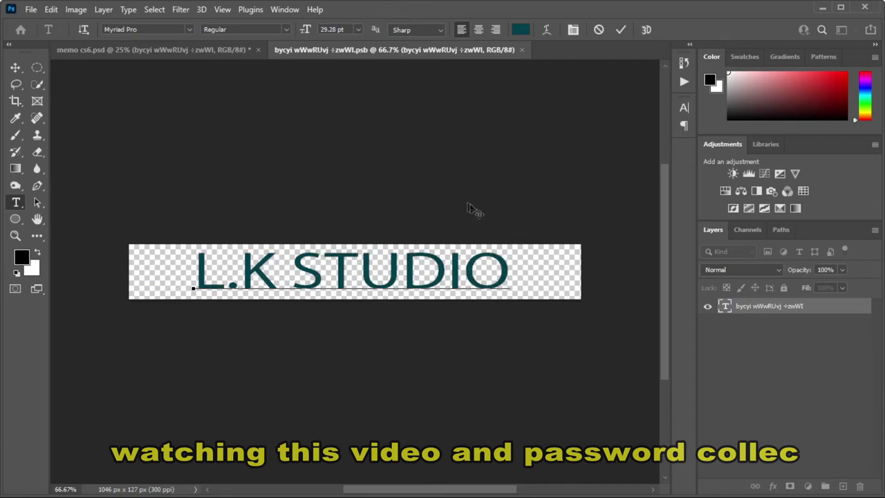
# Step: Set L.K STUDIO in Aachen BT, centre it in its box, and return to memo cs6.psd
pyautogui.moveTo(515, 271); pyautogui.dragTo(201, 271)
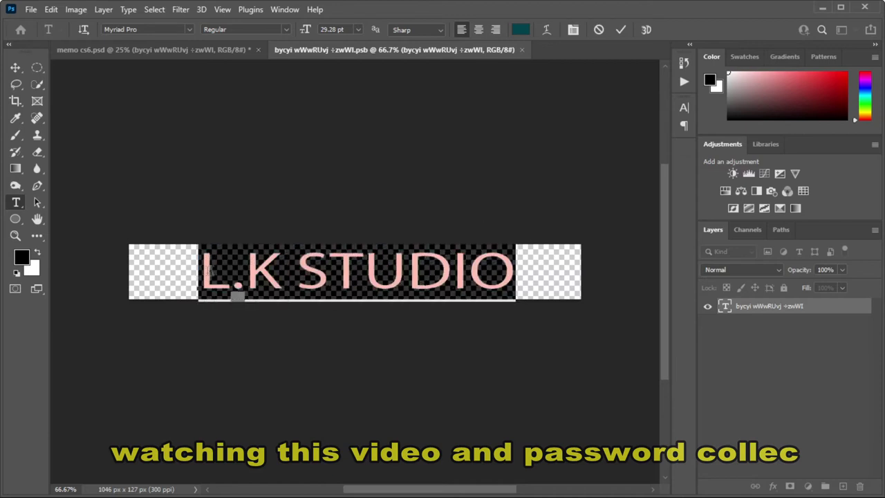
pyautogui.click(158, 30)
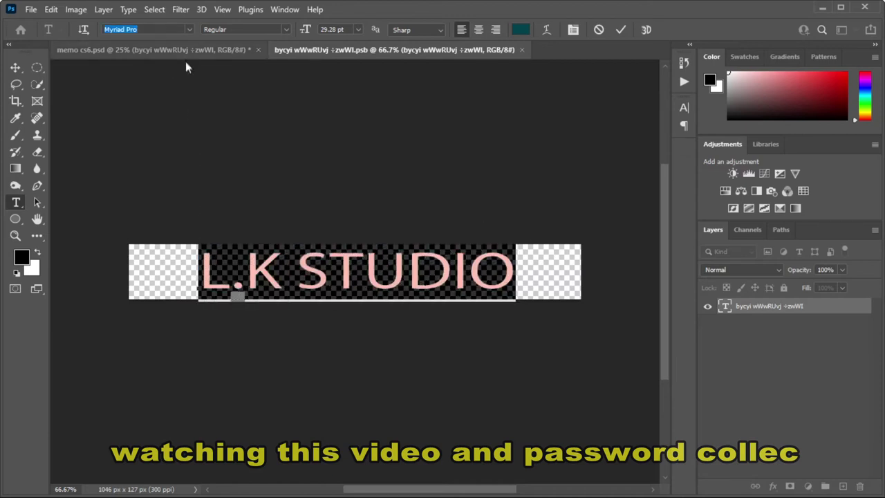
pyautogui.write('achen BT')
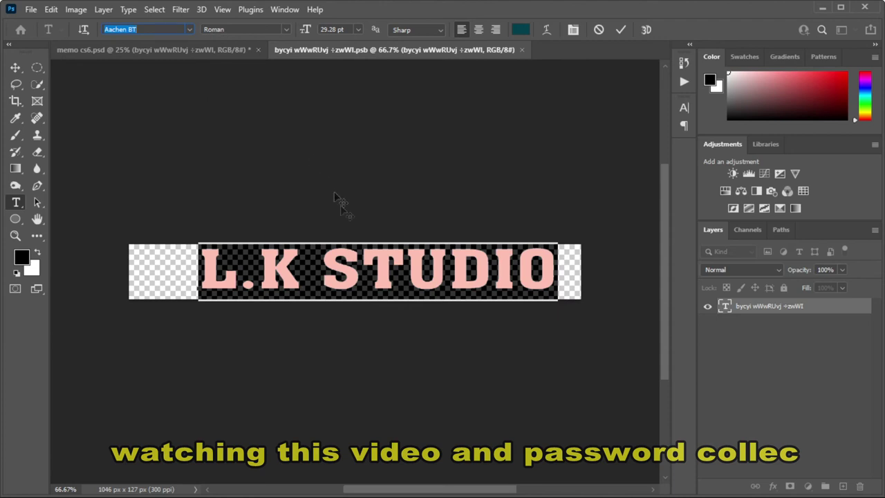
pyautogui.click(344, 265)
pyautogui.moveTo(444, 200); pyautogui.dragTo(417, 175)
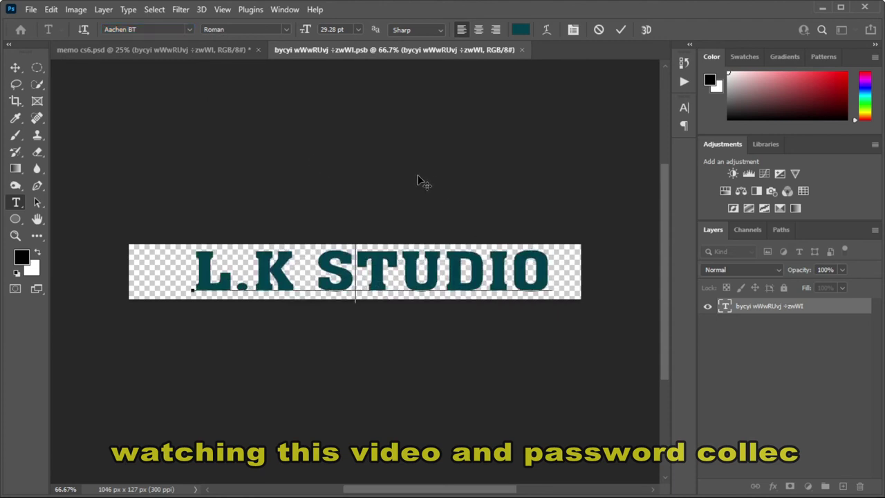
pyautogui.hotkey('ctrl', 'Return')
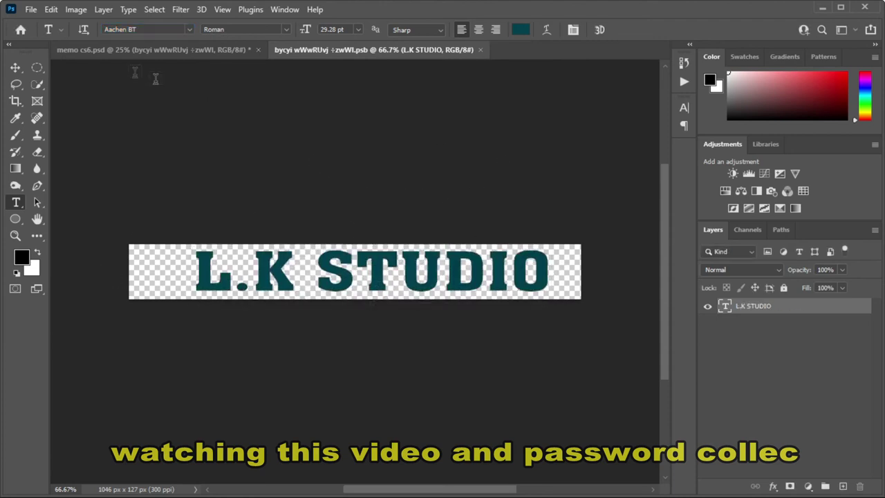
pyautogui.click(132, 50)
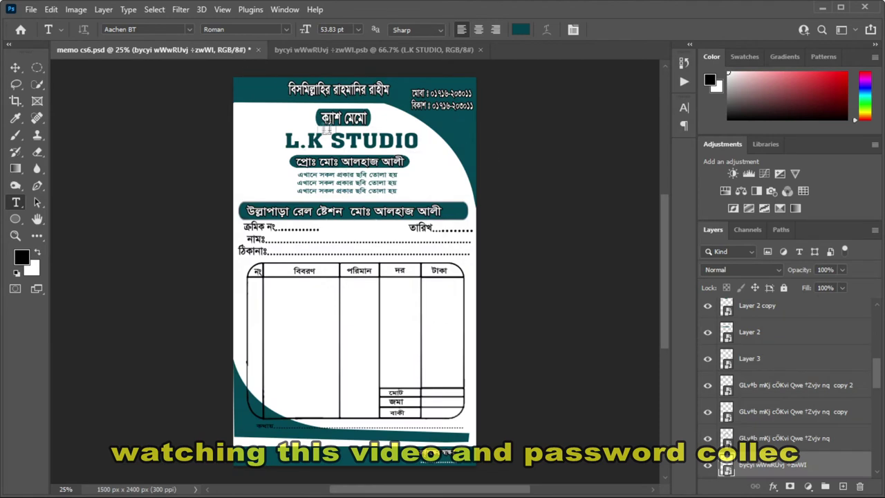
# Step: Nudge the L.K STUDIO title slightly left on the memo
pyautogui.click(15, 67)
pyautogui.hotkey('shift', 'Left')
pyautogui.hotkey('shift', 'Left')
pyautogui.hotkey('shift', 'Left')
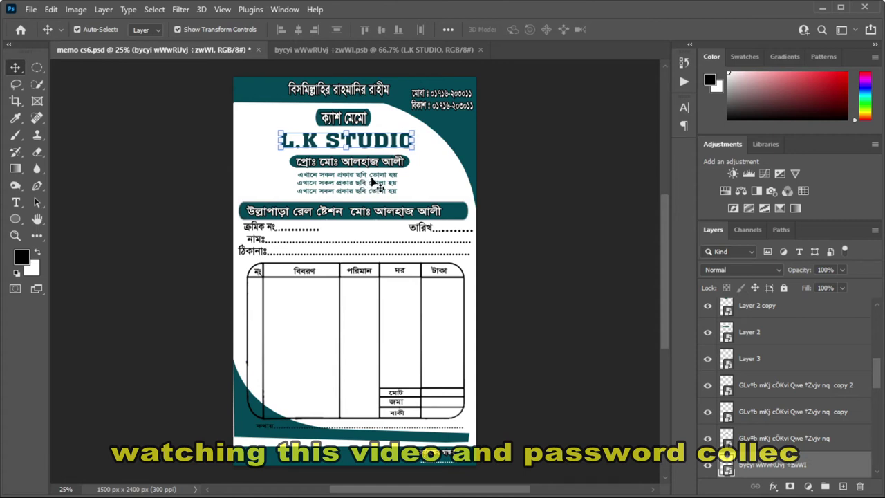
pyautogui.click(15, 202)
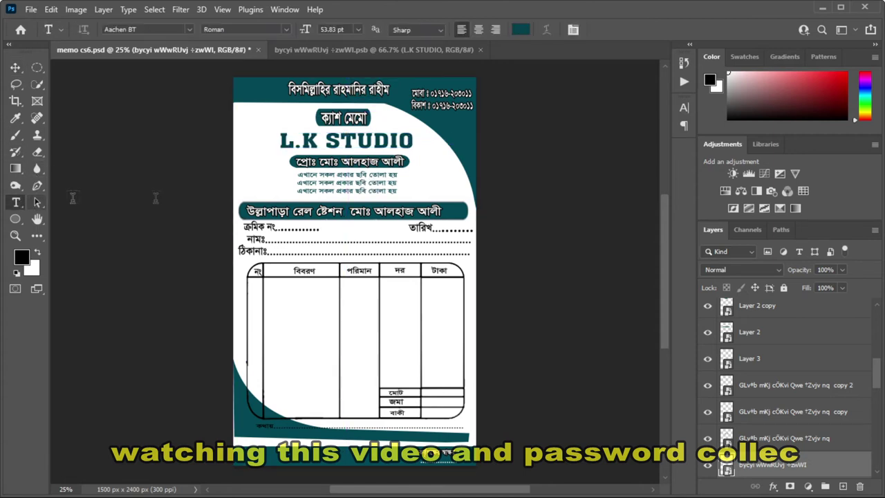
pyautogui.click(325, 163)
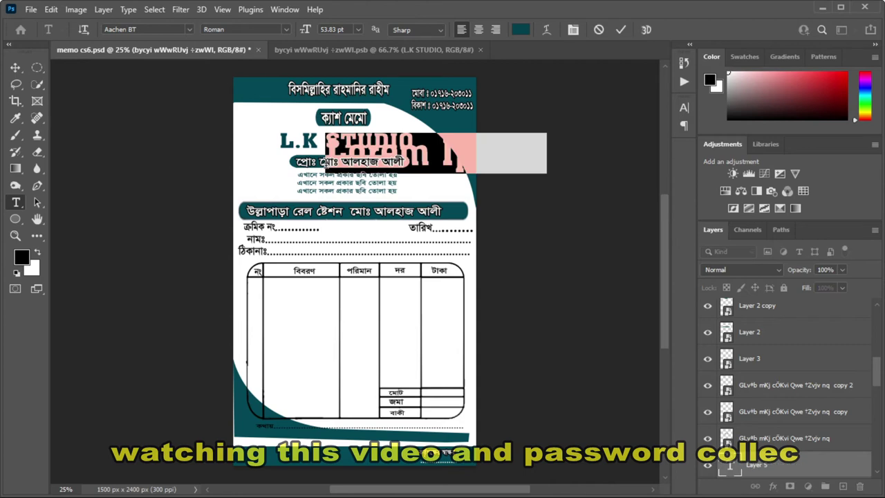
pyautogui.press('Escape')
# Step: In the proprietor line's smart object, replace the text with the owner's name and commit it
pyautogui.click(15, 67)
pyautogui.click(314, 164)
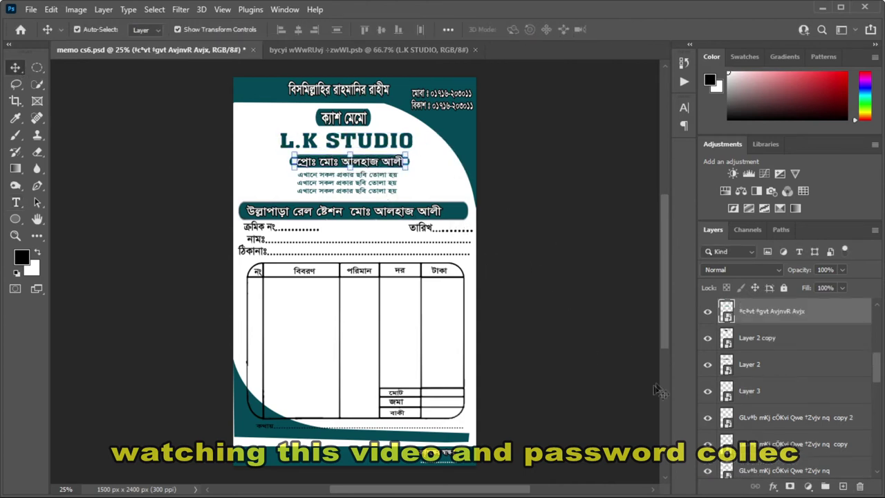
pyautogui.doubleClick(727, 317)
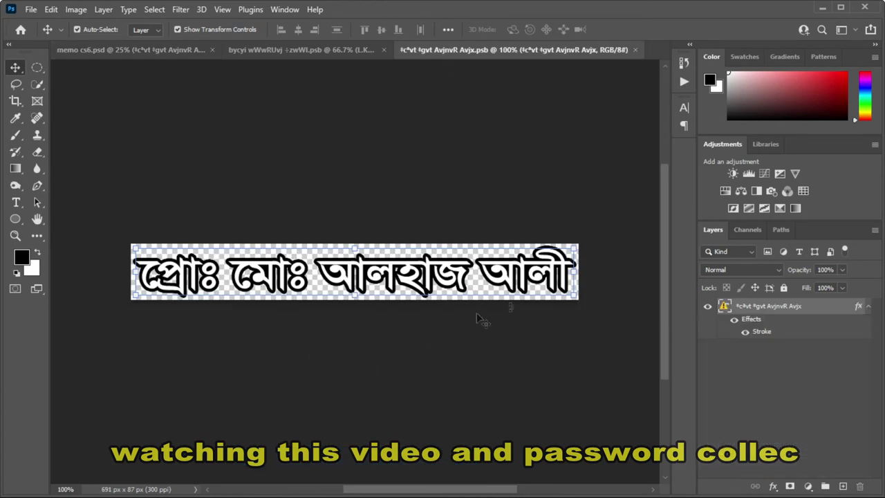
pyautogui.click(15, 203)
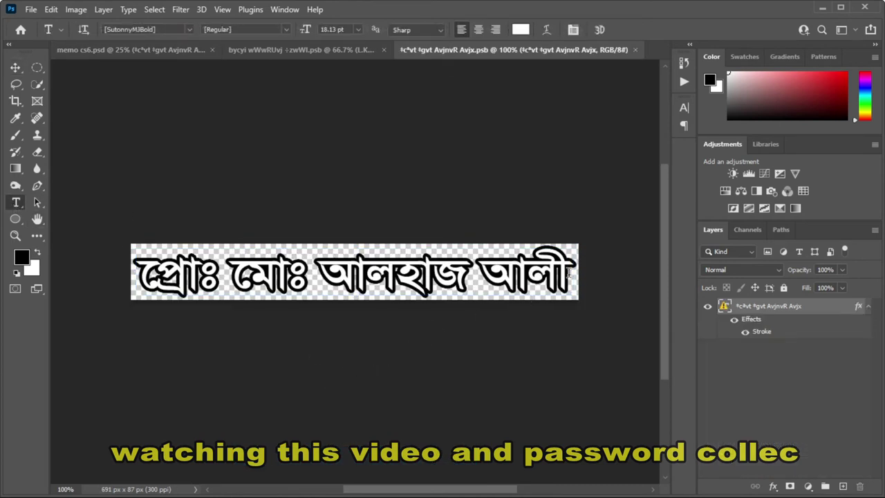
pyautogui.moveTo(569, 275); pyautogui.dragTo(46, 276)
pyautogui.click(540, 248)
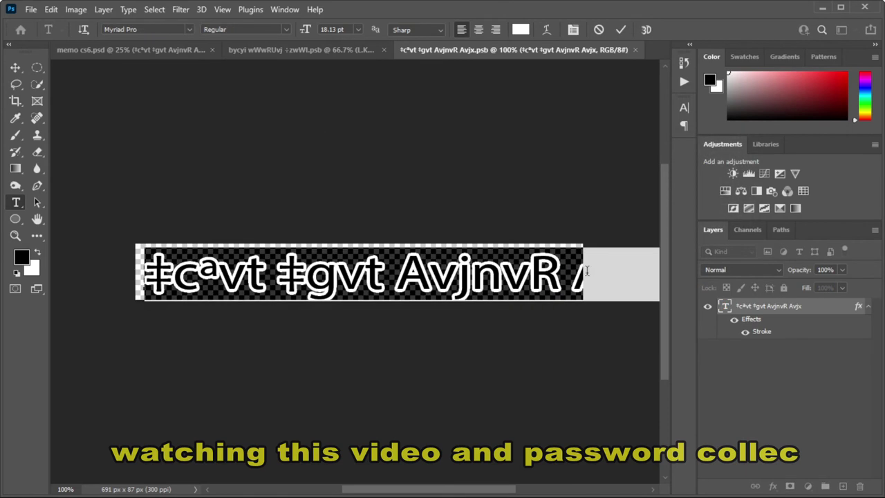
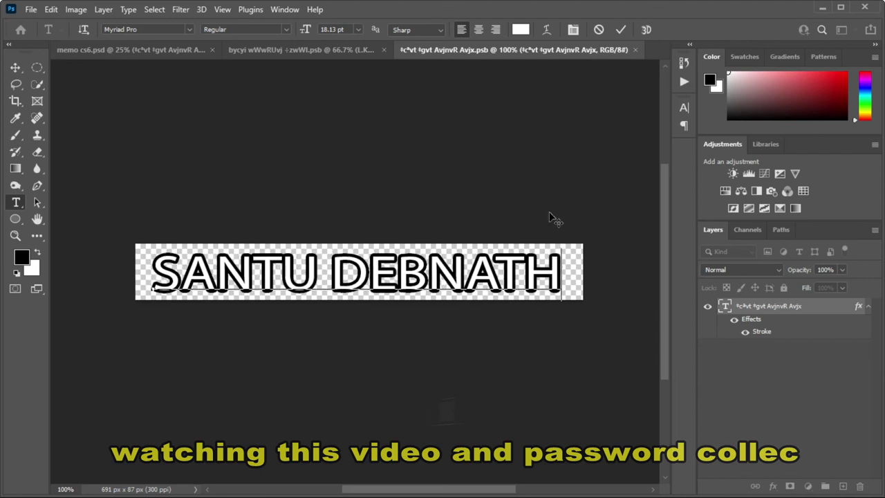
pyautogui.click(554, 218)
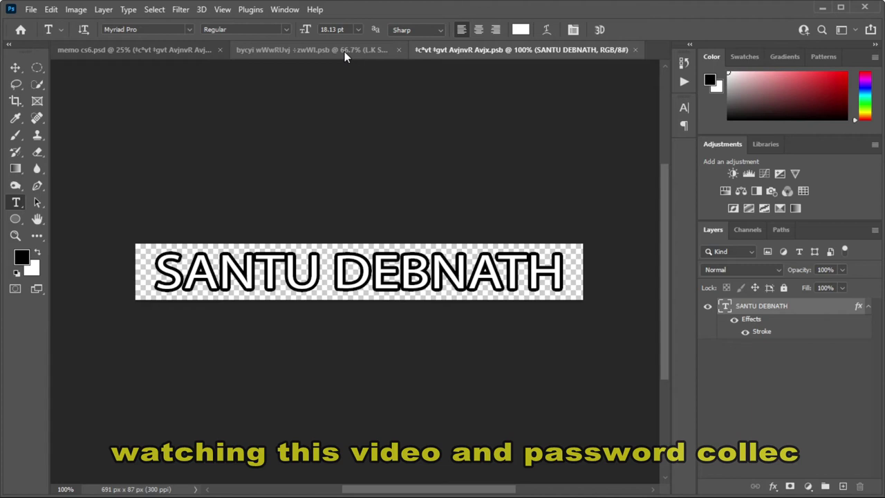
pyautogui.click(344, 51)
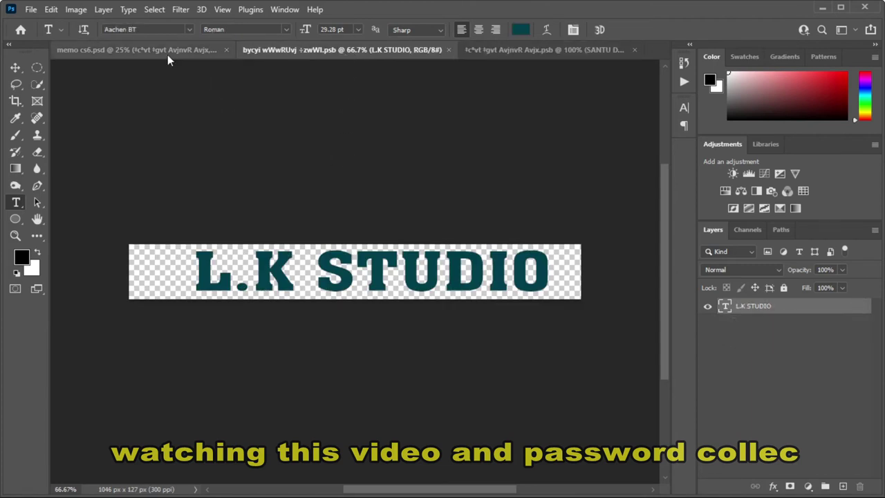
# Step: Open the Bengali address-line smart object from memo cs6.psd in its own document
pyautogui.click(167, 54)
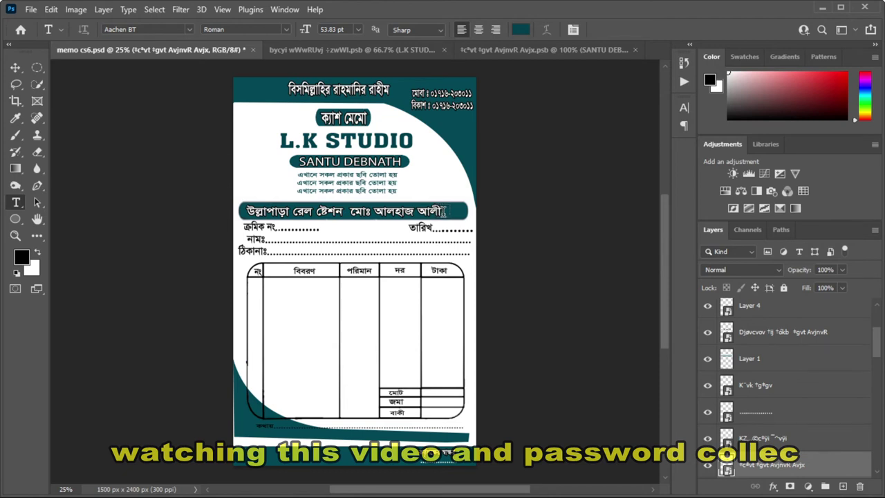
pyautogui.click(15, 67)
pyautogui.click(357, 214)
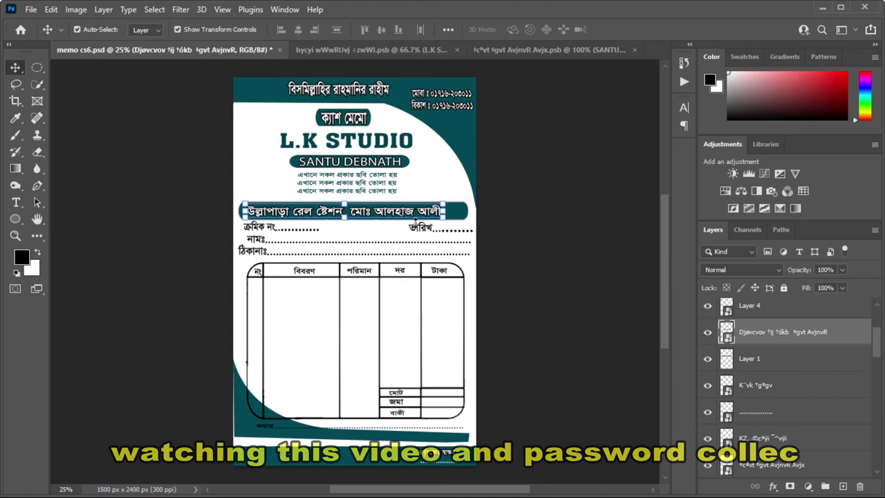
pyautogui.doubleClick(727, 333)
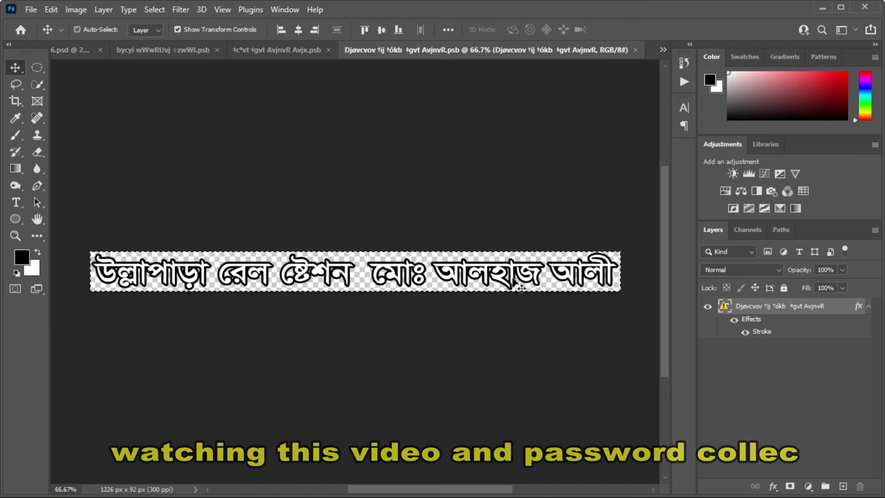
# Step: Enter the address text with the Type tool, replacing the missing font with Myriad Pro
pyautogui.click(15, 202)
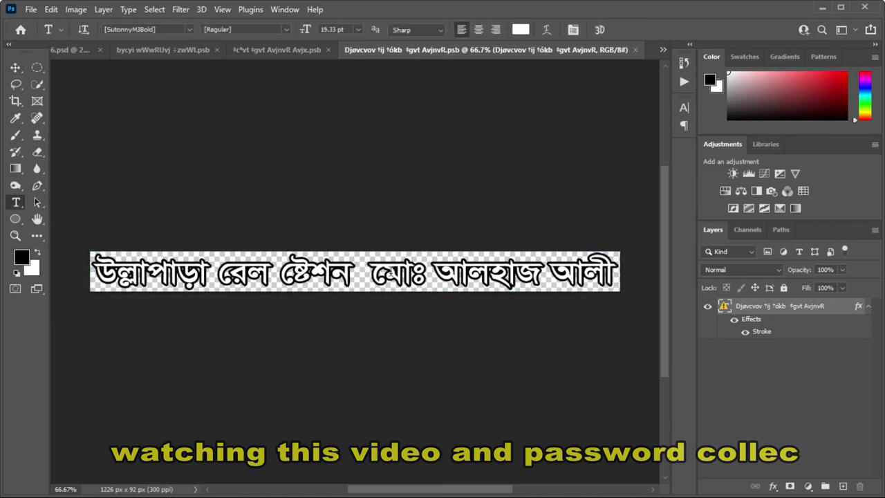
pyautogui.click(389, 275)
pyautogui.click(497, 250)
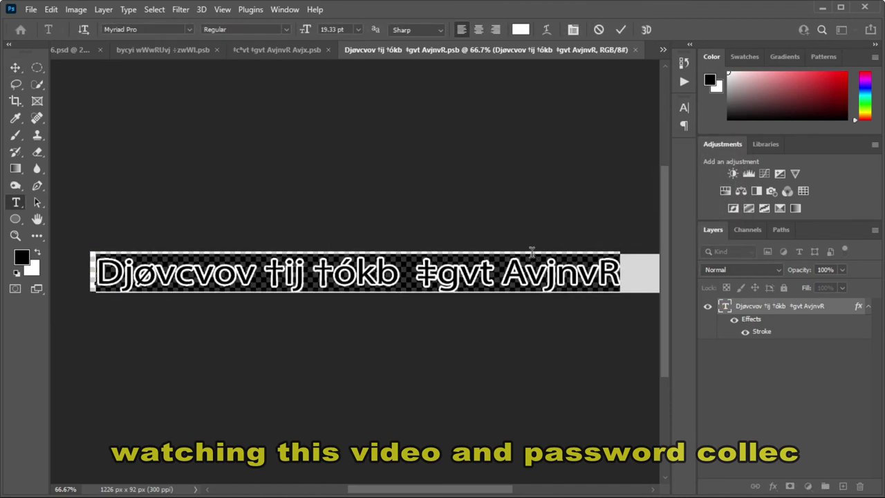
pyautogui.press('super')
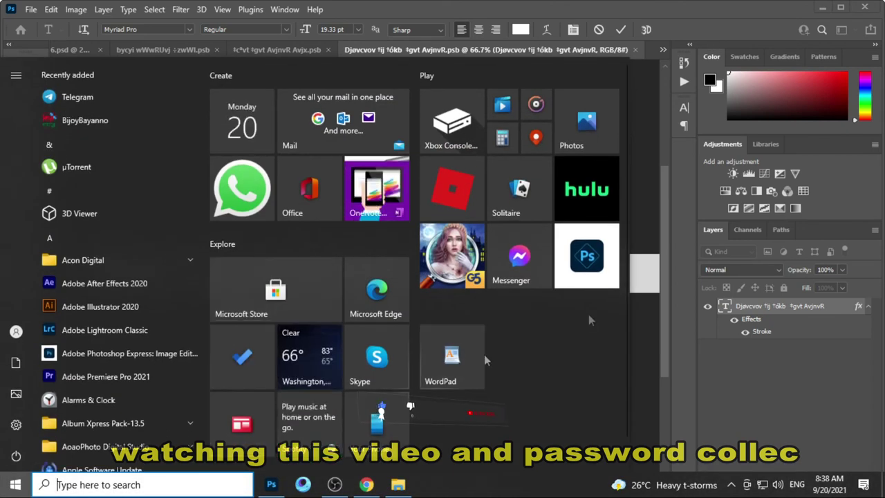
# Step: Dismiss the Start menu and minimize Photoshop and the Cash Memo File window
pyautogui.press('Escape')
pyautogui.click(827, 7)
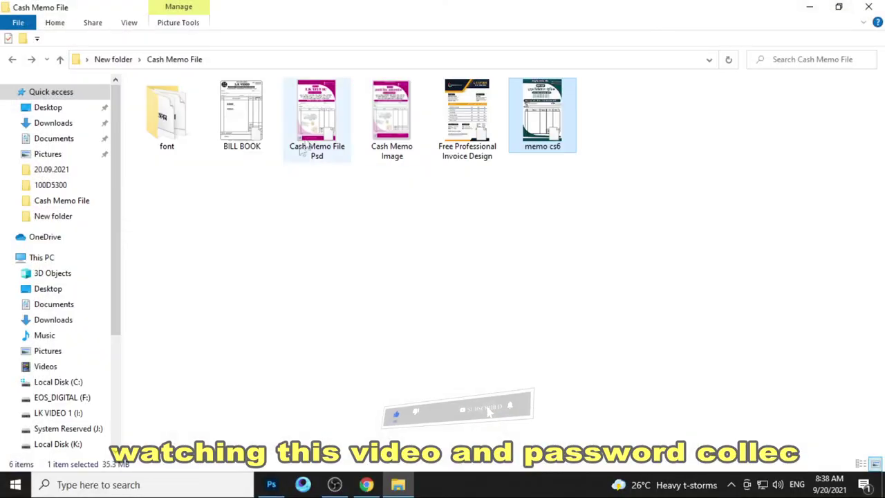
pyautogui.click(816, 7)
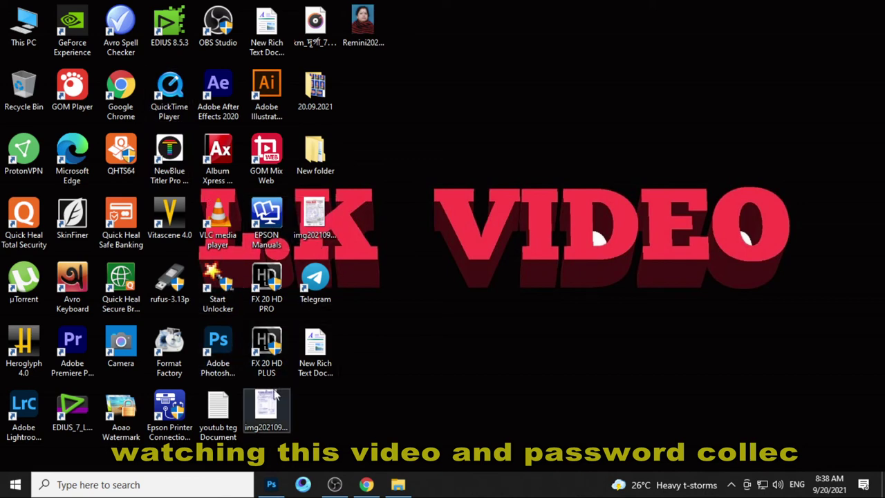
# Step: Open New Rich Text Document from the desktop and copy its bottom line, চাঁদমারী বজার, কল্যাণী, নদীয়া
pyautogui.doubleClick(266, 28)
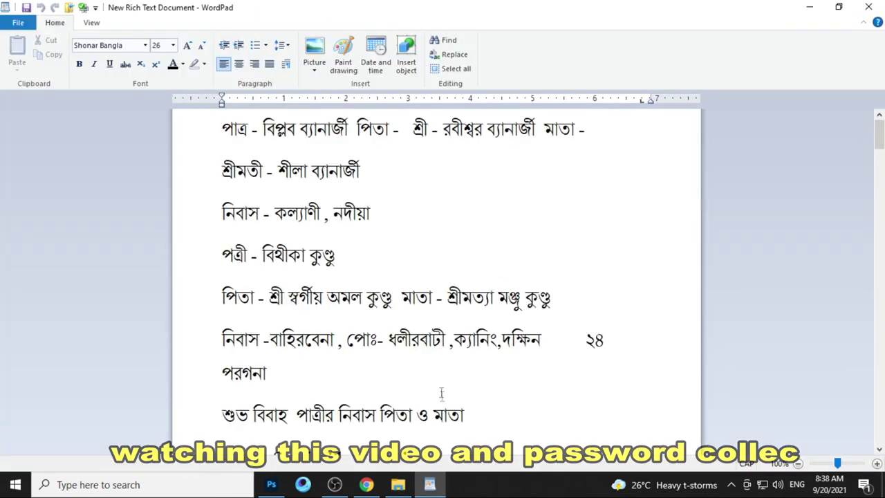
pyautogui.scroll(-10, 442, 394)
pyautogui.scroll(-10, 442, 396)
pyautogui.scroll(-10, 443, 397)
pyautogui.scroll(-10, 444, 399)
pyautogui.scroll(-5, 444, 398)
pyautogui.scroll(-5, 444, 398)
pyautogui.scroll(-5, 444, 398)
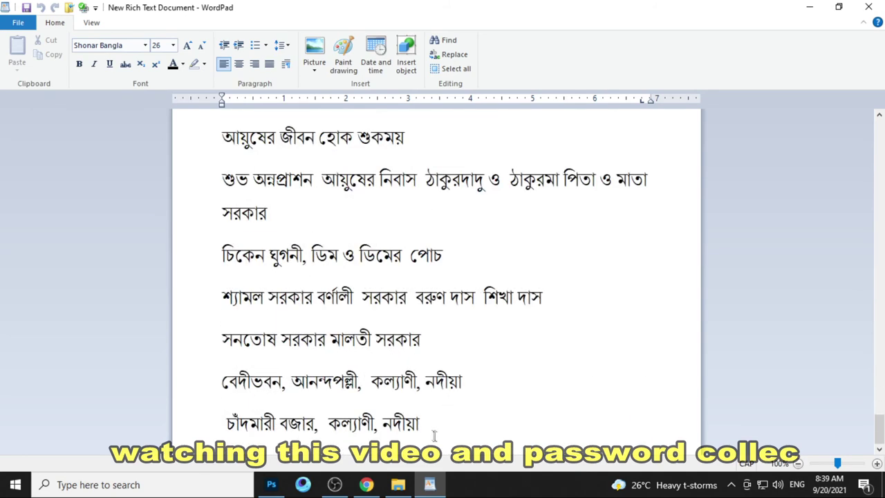
pyautogui.moveTo(424, 426); pyautogui.dragTo(218, 417)
pyautogui.hotkey('ctrl', 'c')
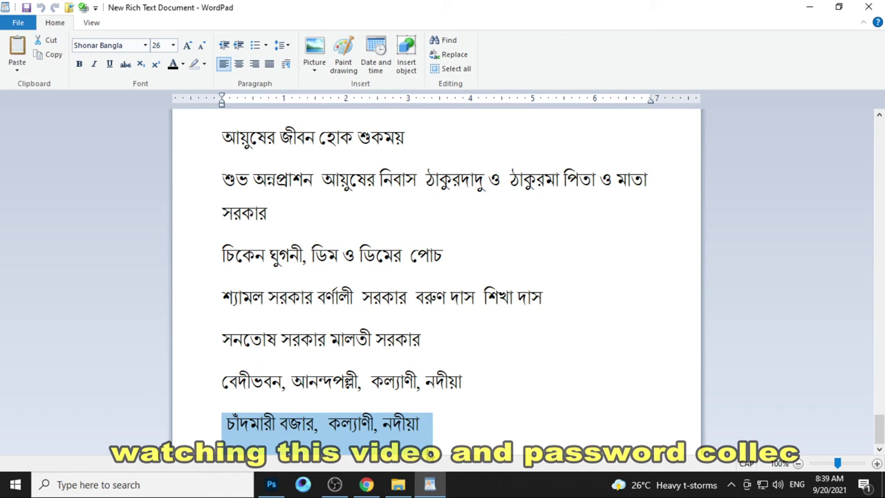
# Step: Paste the copied Bengali address into the address text layer and commit it
pyautogui.moveTo(366, 485)
pyautogui.moveTo(398, 484)
pyautogui.click(271, 484)
pyautogui.hotkey('ctrl', 'v')
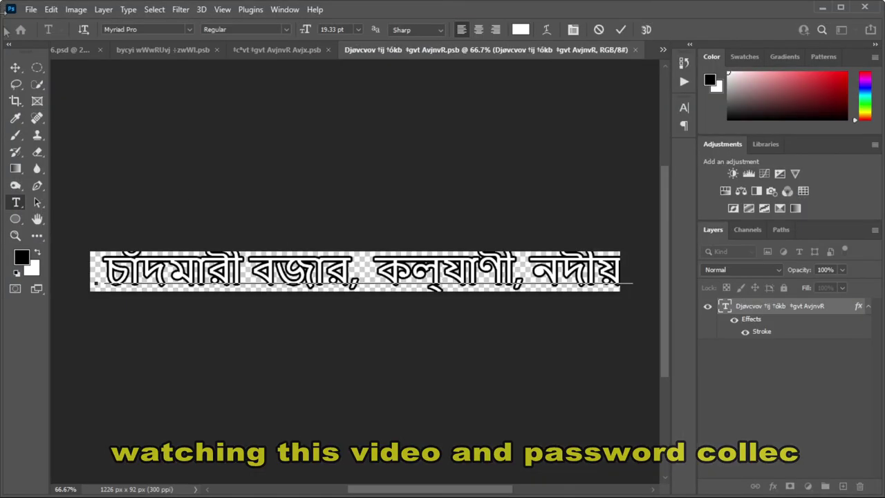
pyautogui.click(15, 67)
# Step: Scale the address text to about 80% so it fits across the strip
pyautogui.moveTo(105, 290)
pyautogui.mouseDown()
pyautogui.moveTo(256, 265)
pyautogui.moveTo(415, 273)
pyautogui.mouseUp()
pyautogui.moveTo(608, 270); pyautogui.dragTo(341, 276)
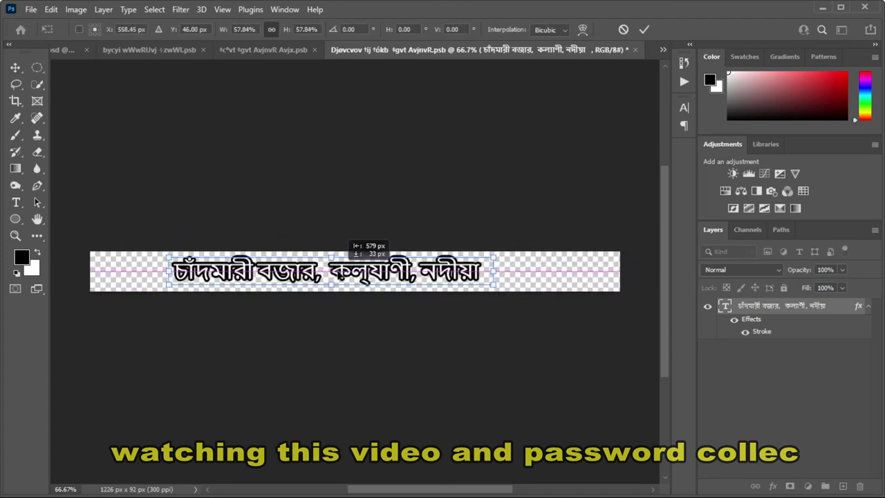
pyautogui.moveTo(500, 270); pyautogui.dragTo(626, 270)
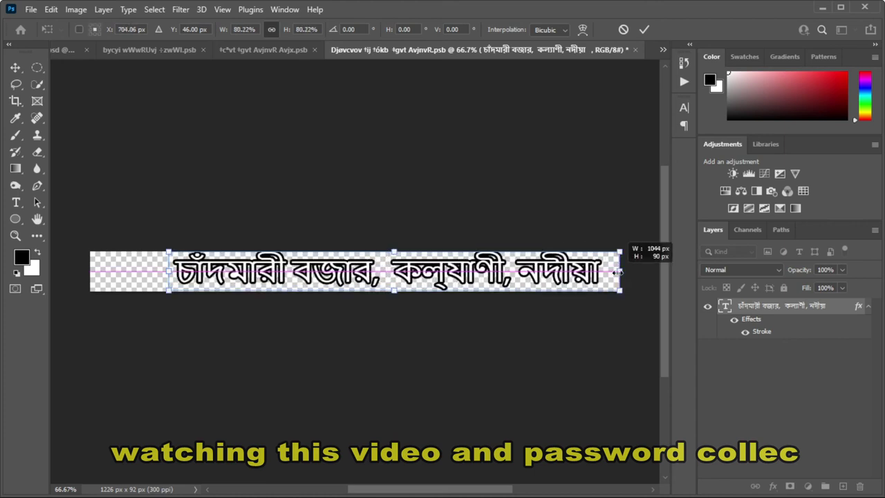
pyautogui.moveTo(503, 276)
pyautogui.mouseDown()
pyautogui.moveTo(461, 282)
pyautogui.moveTo(474, 285)
pyautogui.mouseUp()
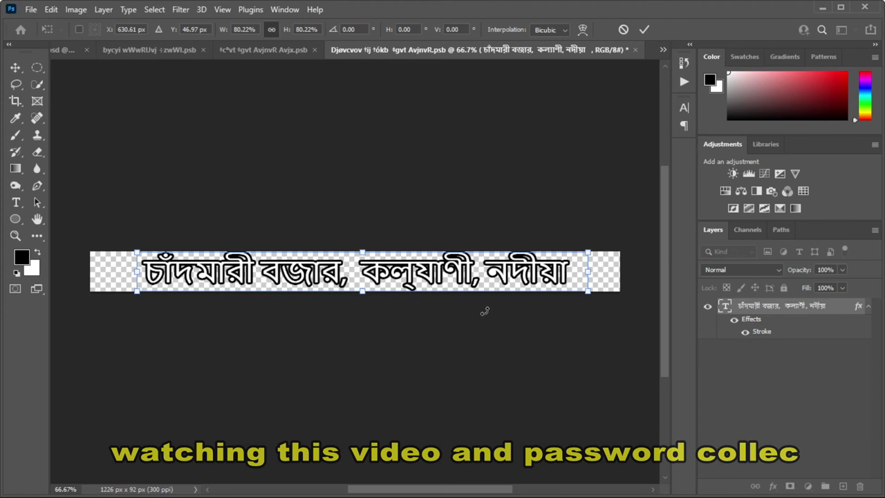
pyautogui.press('Return')
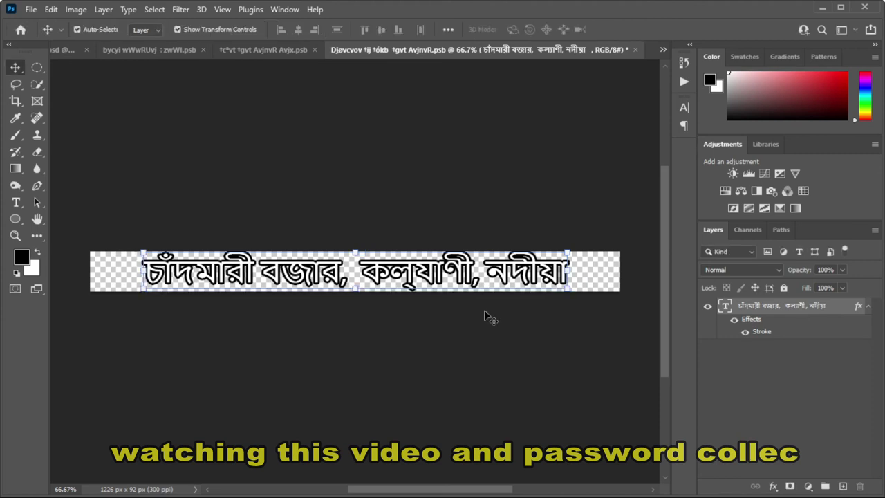
# Step: Delete the word কল্যাণী from the address text and commit the change
pyautogui.click(13, 203)
pyautogui.click(470, 274)
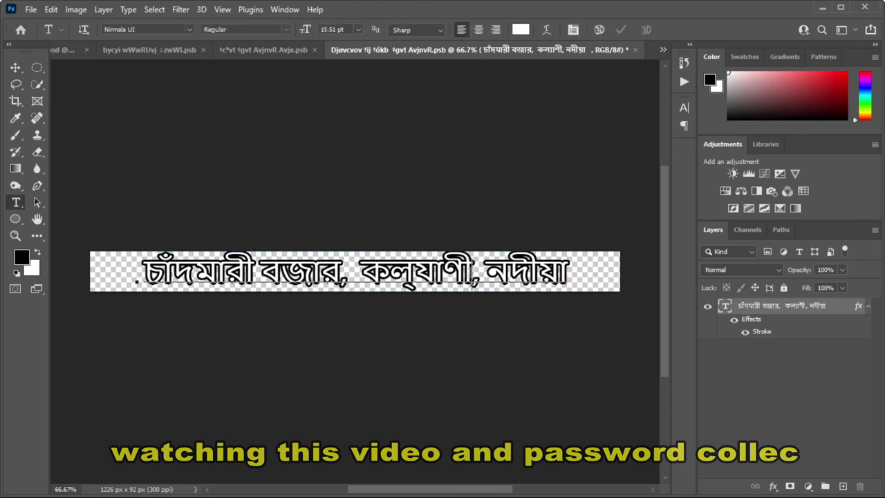
pyautogui.press('BackSpace')
pyautogui.press('BackSpace')
pyautogui.press('BackSpace')
pyautogui.press('BackSpace')
pyautogui.press('BackSpace')
pyautogui.press('BackSpace')
pyautogui.press('BackSpace')
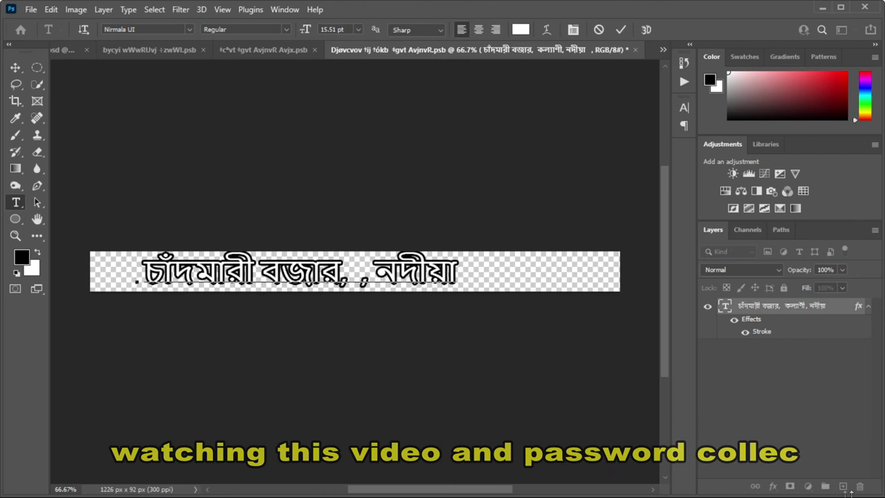
pyautogui.hotkey('ctrl', 'Return')
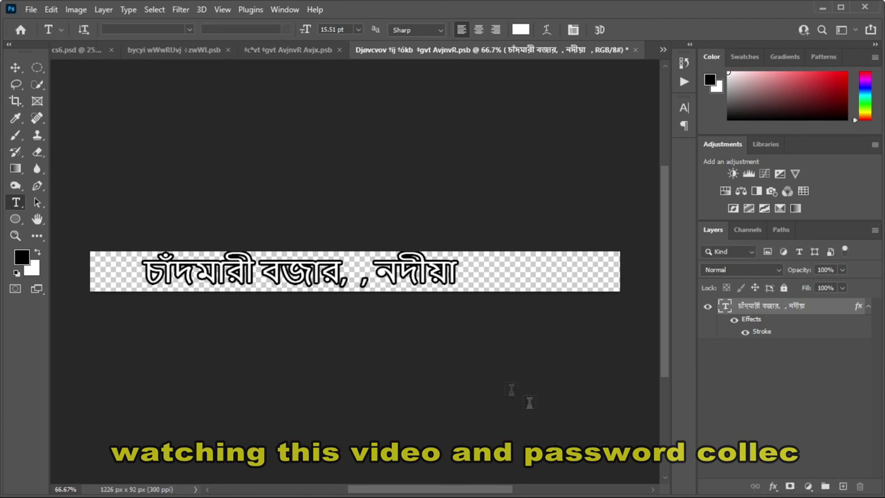
# Step: Centre the shortened address text on the strip
pyautogui.click(15, 67)
pyautogui.moveTo(331, 200); pyautogui.dragTo(332, 236)
pyautogui.click(335, 283)
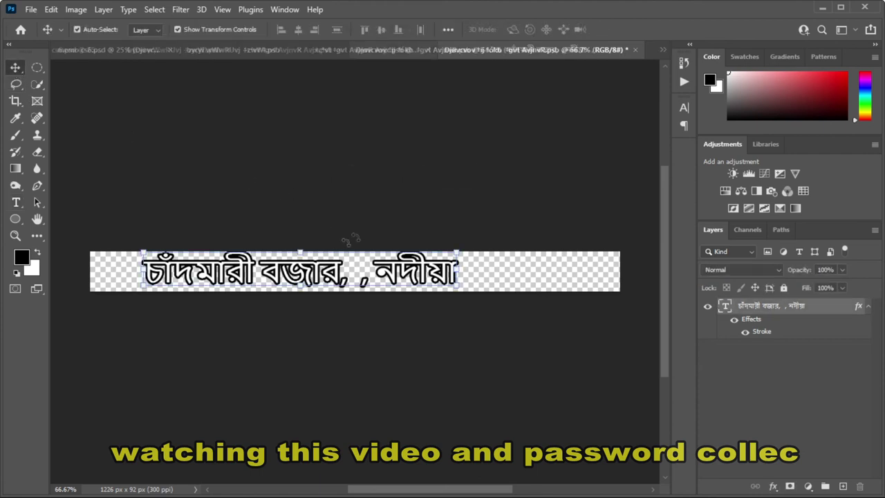
pyautogui.moveTo(395, 203)
pyautogui.mouseDown()
pyautogui.moveTo(415, 276)
pyautogui.moveTo(475, 273)
pyautogui.mouseUp()
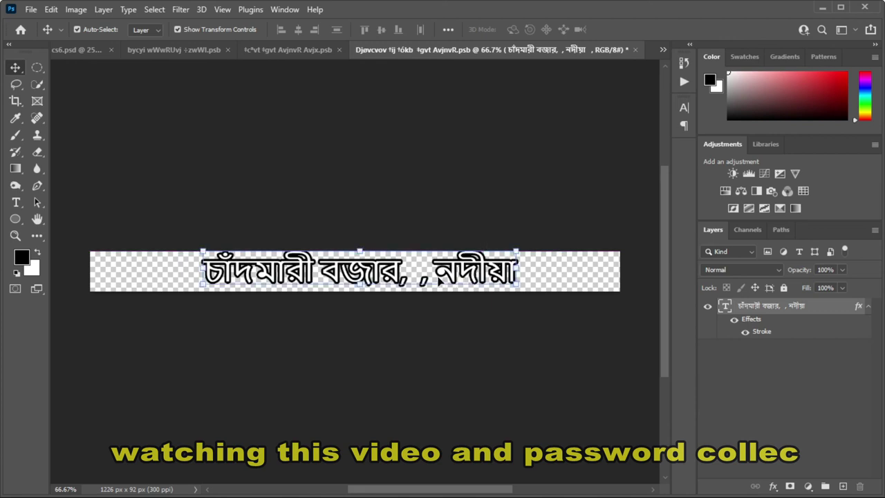
# Step: Remove the stray comma before নদীয়া and save the address document
pyautogui.doubleClick(443, 283)
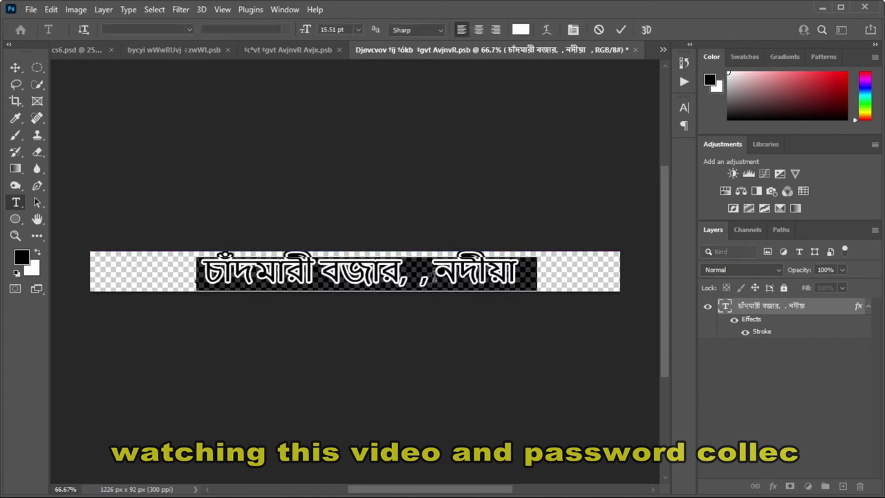
pyautogui.click(433, 276)
pyautogui.press('BackSpace')
pyautogui.press('BackSpace')
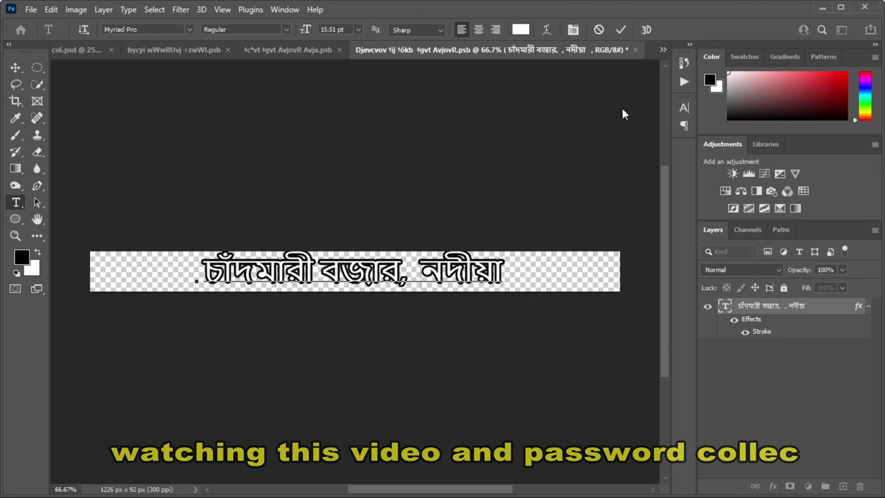
pyautogui.hotkey('ctrl', 's')
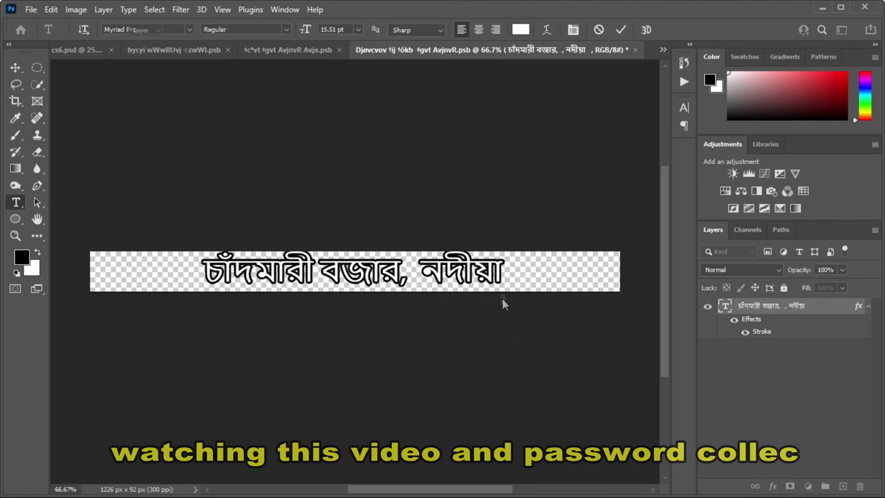
pyautogui.click(515, 372)
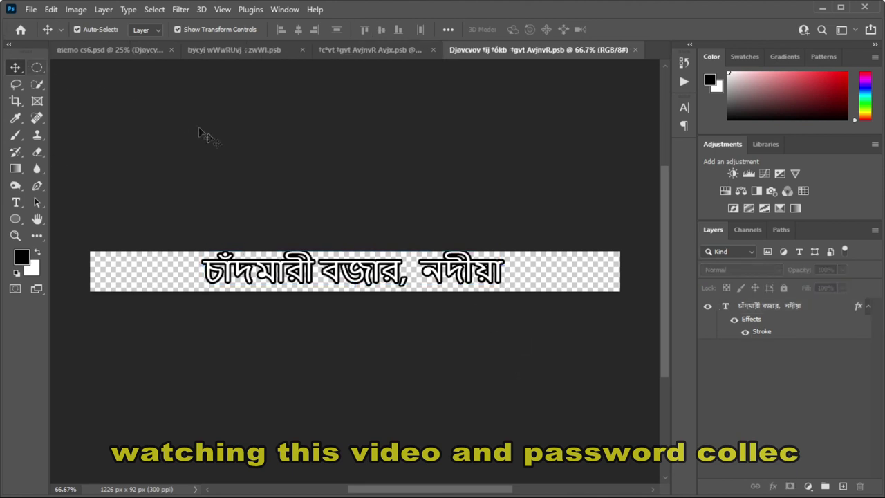
# Step: Place the চাঁদমারী বজার, নদীয়া text onto memo cs6's teal banner, nudged one step right
pyautogui.click(324, 271)
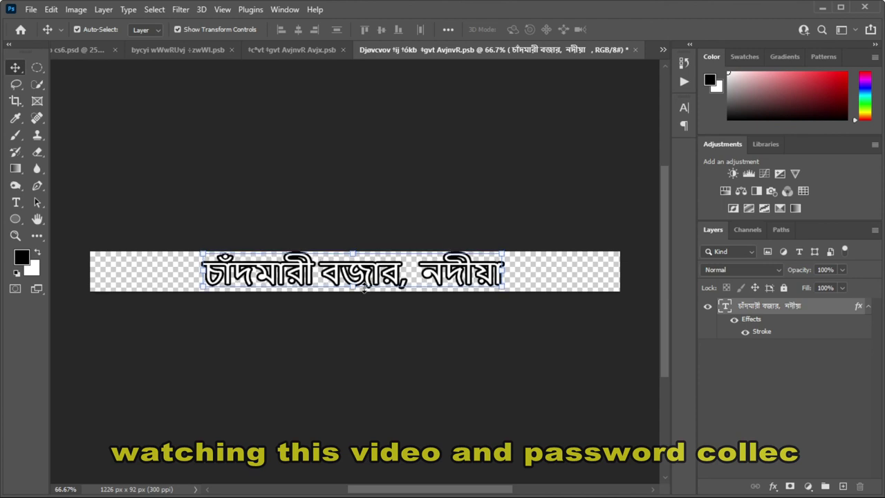
pyautogui.moveTo(366, 291); pyautogui.dragTo(389, 252)
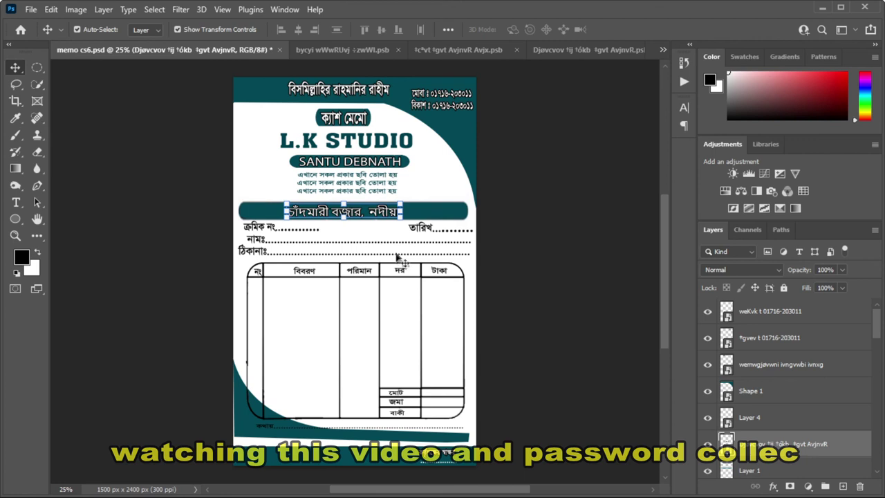
pyautogui.click(512, 267)
pyautogui.click(367, 215)
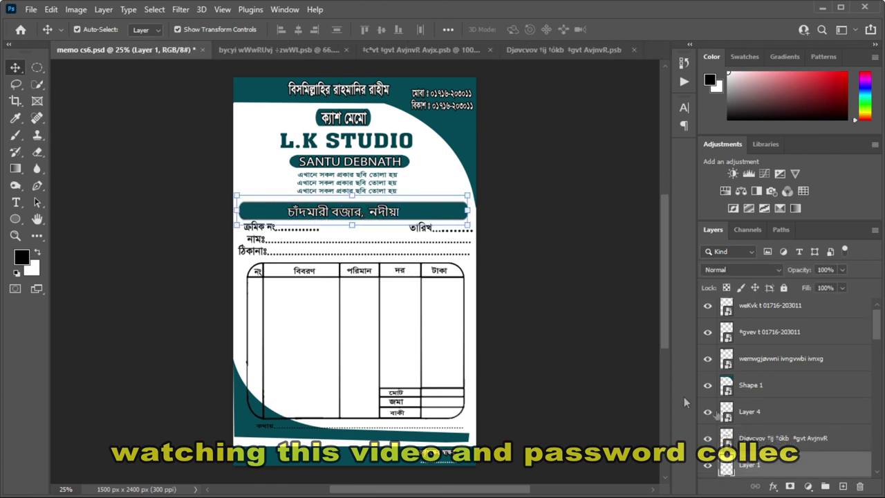
pyautogui.click(790, 439)
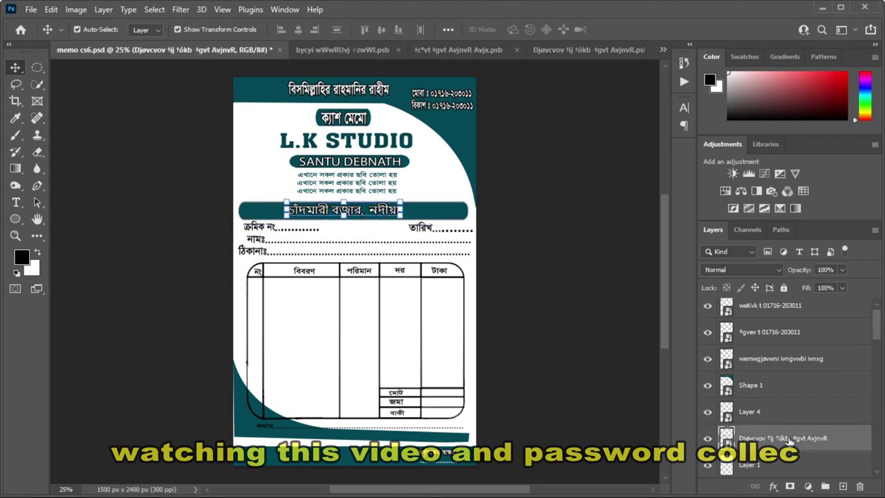
pyautogui.press('Right')
pyautogui.press('Right')
pyautogui.press('Right')
pyautogui.press('Right')
pyautogui.press('Right')
pyautogui.press('Right')
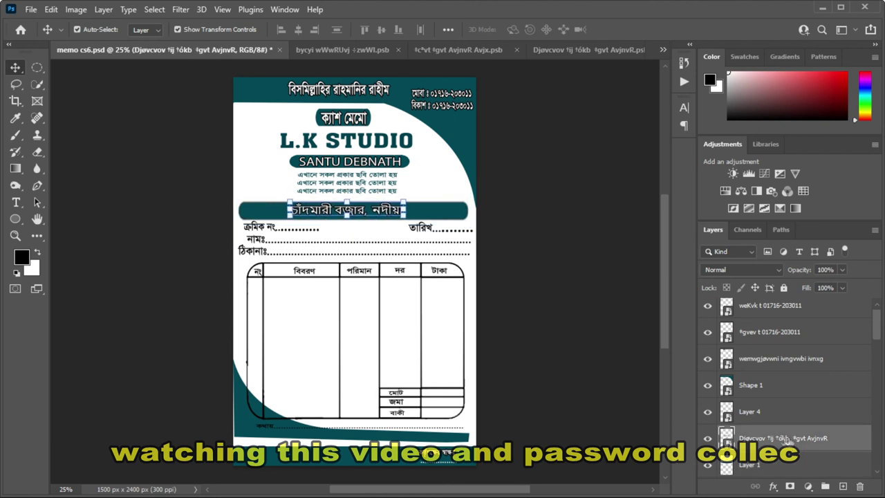
pyautogui.click(639, 409)
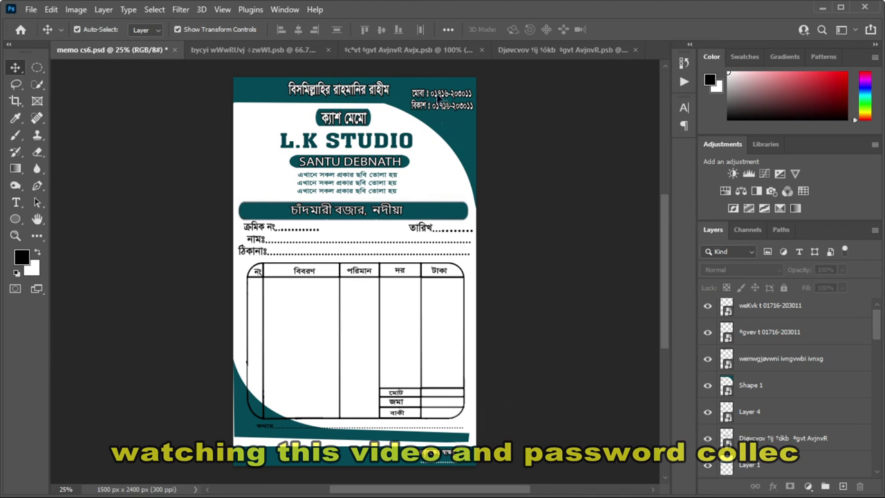
# Step: Restore the accidentally deleted top heading layer with undo and clear the selection
pyautogui.click(345, 92)
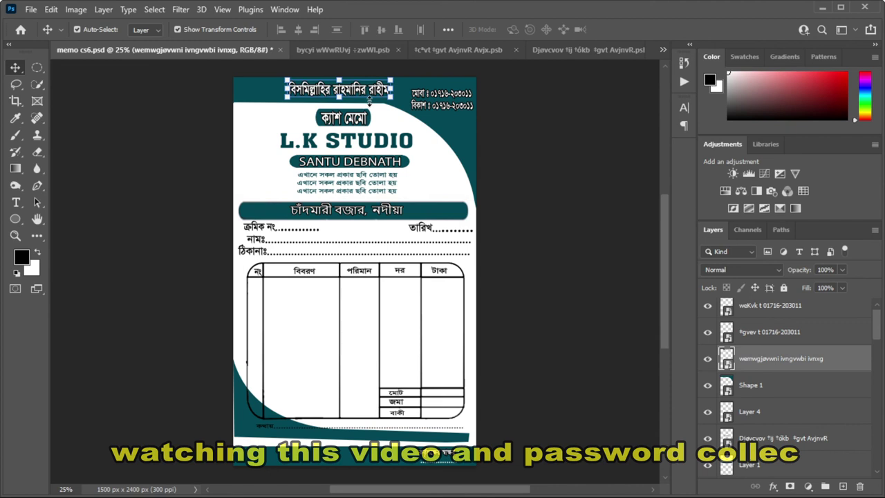
pyautogui.press('Delete')
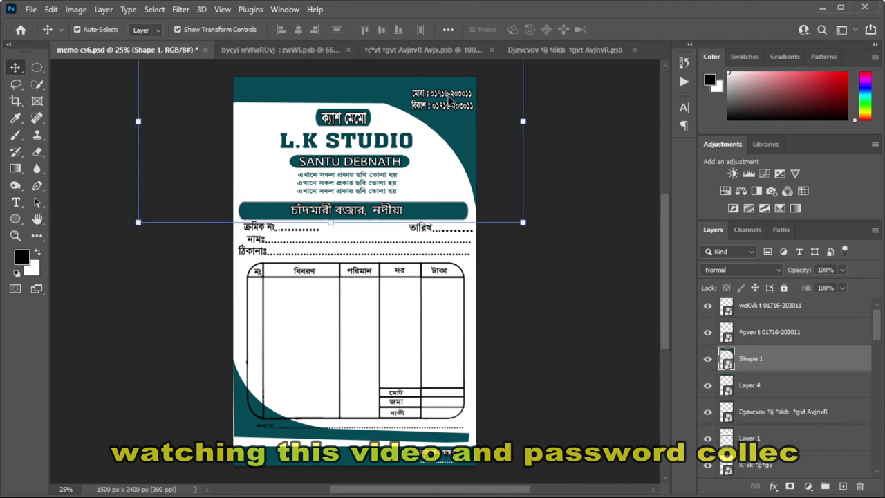
pyautogui.click(449, 101)
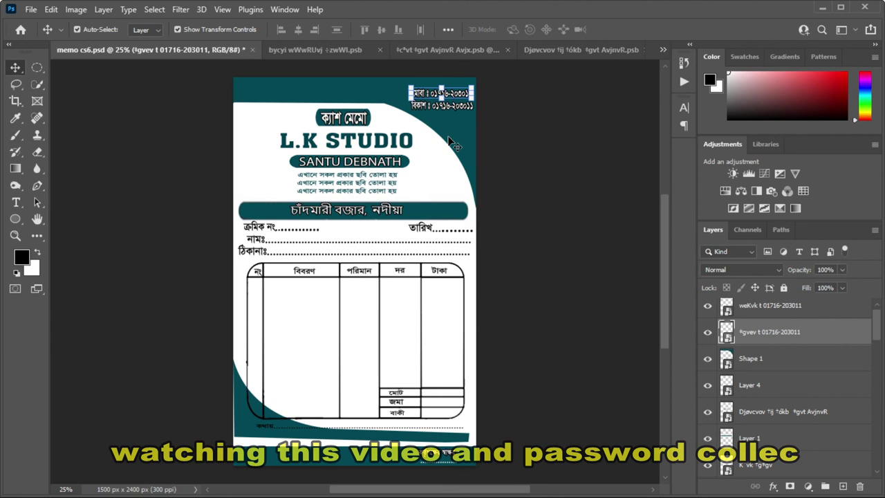
pyautogui.hotkey('ctrl', 'z')
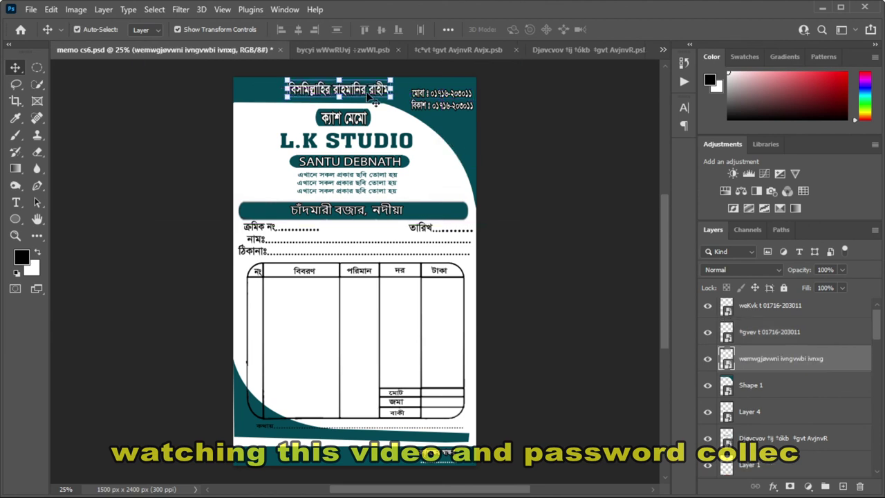
pyautogui.hotkey('ctrl', 'a')
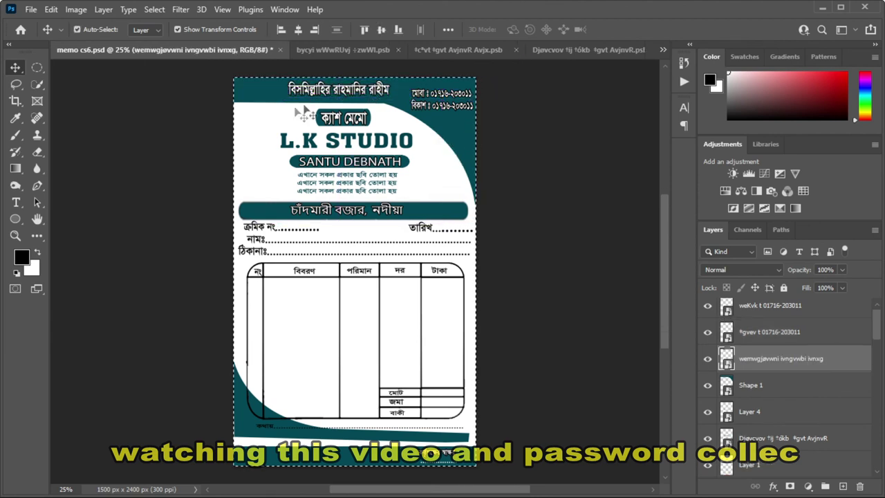
pyautogui.hotkey('ctrl', 'd')
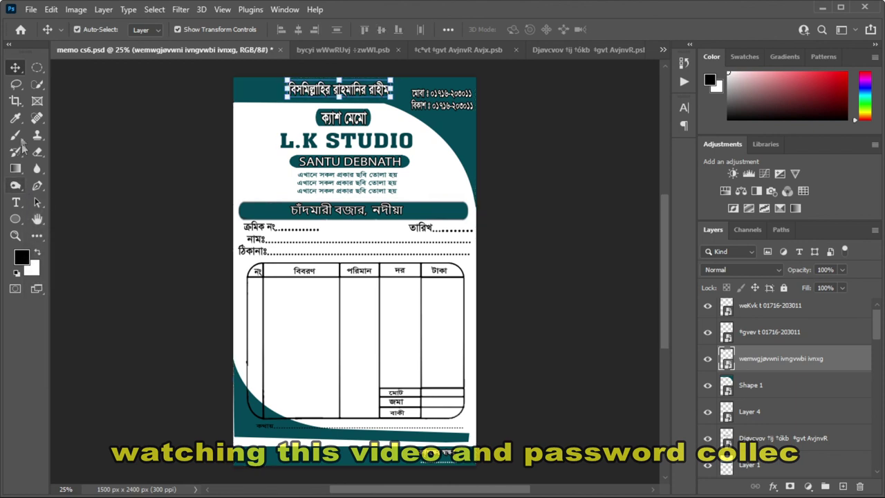
# Step: Open the top heading's smart object text, replacing the missing Bengali font with Myriad Pro
pyautogui.doubleClick(727, 360)
pyautogui.doubleClick(357, 281)
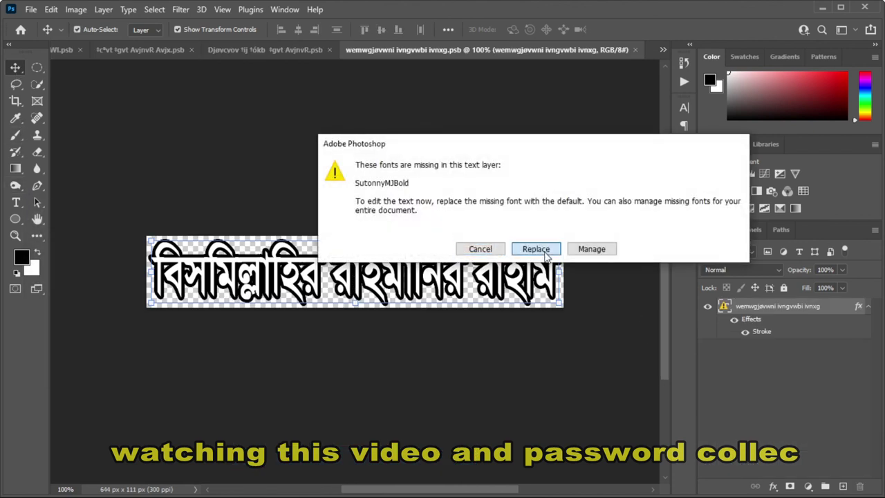
pyautogui.click(536, 249)
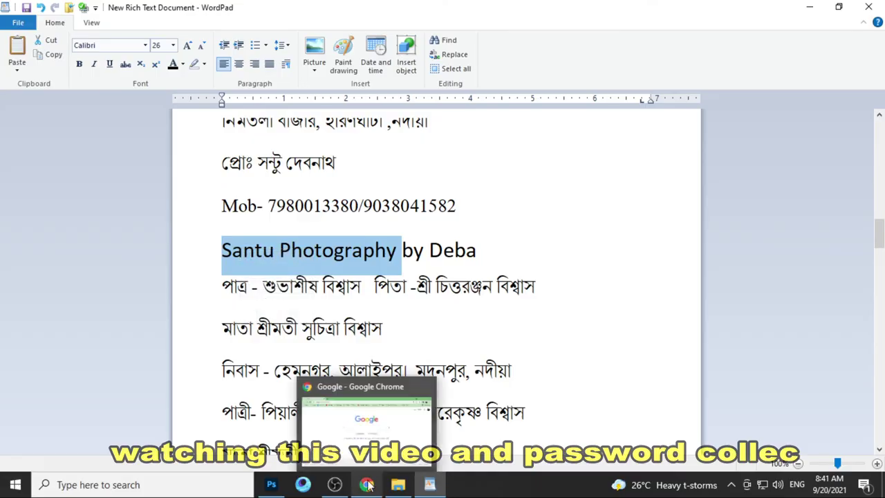
pyautogui.click(271, 484)
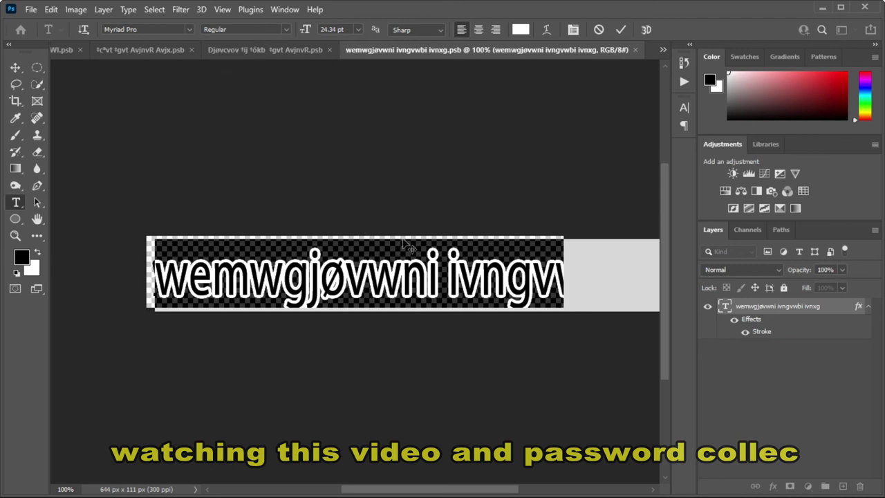
# Step: Replace the heading text with 'Santu Photography', shift it slightly right, and return to memo cs6.psd
pyautogui.hotkey('ctrl', 'v')
pyautogui.moveTo(404, 171); pyautogui.dragTo(420, 171)
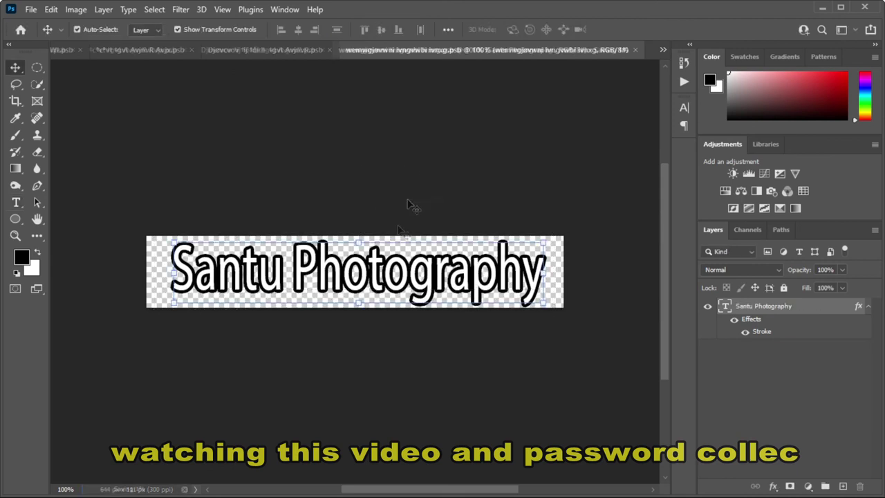
pyautogui.click(161, 48)
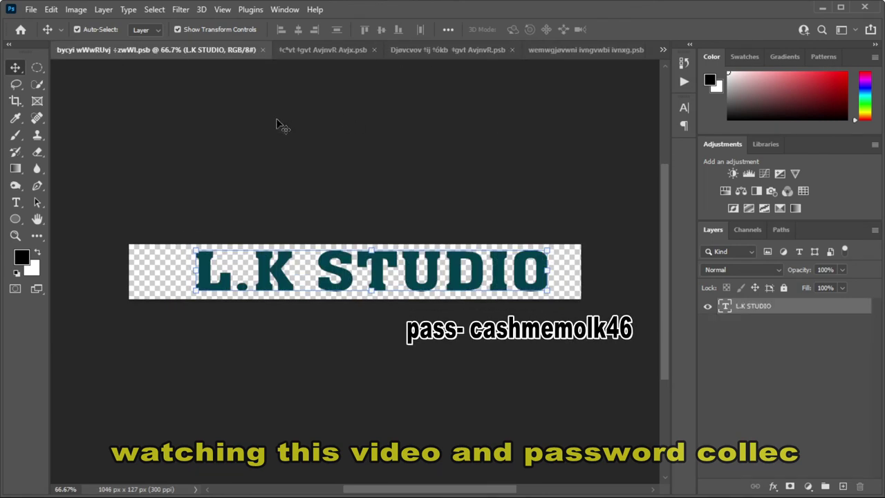
pyautogui.click(308, 50)
pyautogui.click(455, 48)
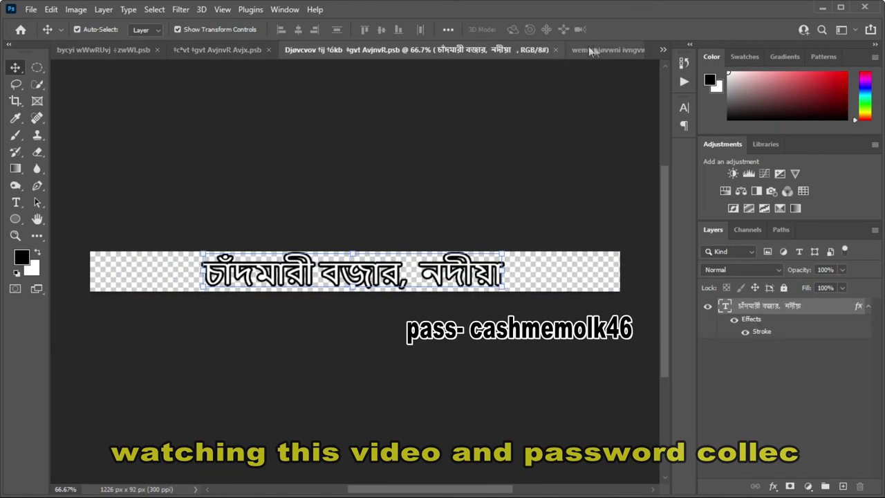
pyautogui.click(601, 50)
pyautogui.click(663, 49)
pyautogui.click(703, 54)
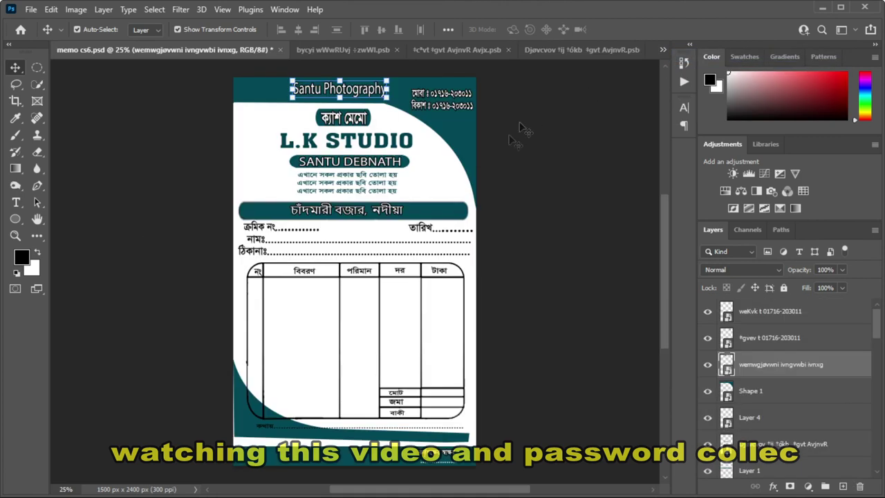
# Step: Move the Santu Photography heading toward the top centre and save the memo
pyautogui.click(354, 94)
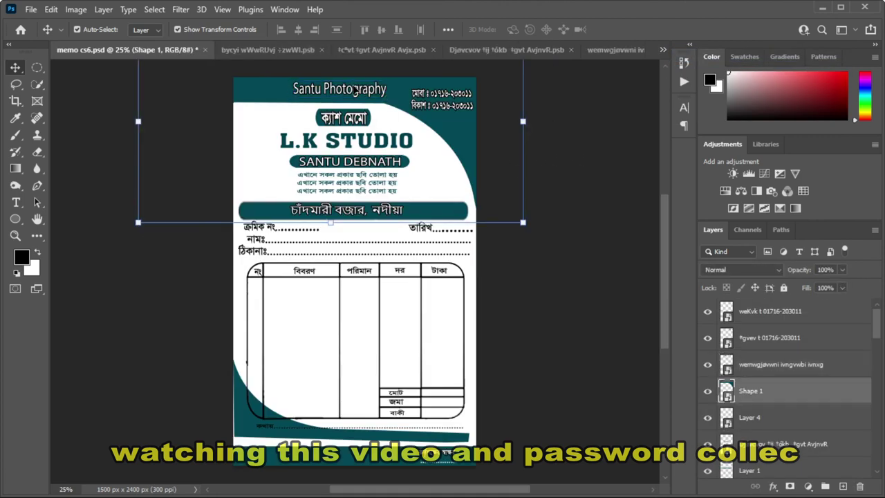
pyautogui.moveTo(354, 94); pyautogui.dragTo(360, 95)
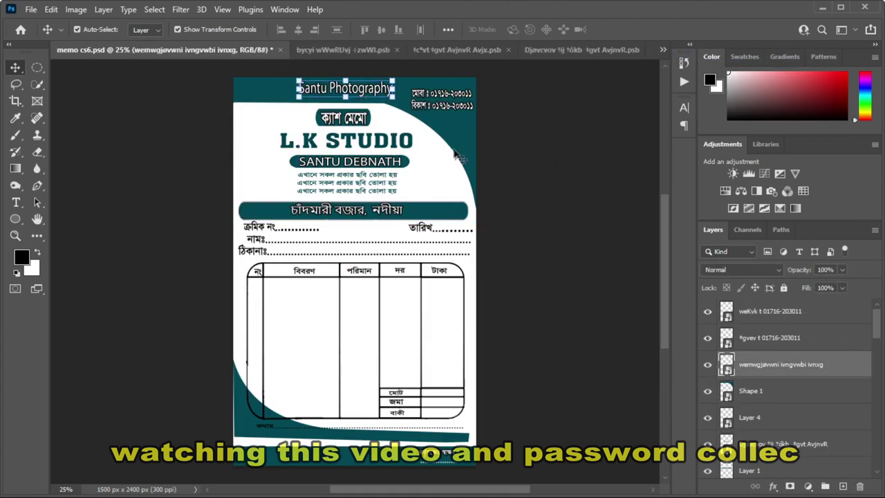
pyautogui.hotkey('ctrl', 's')
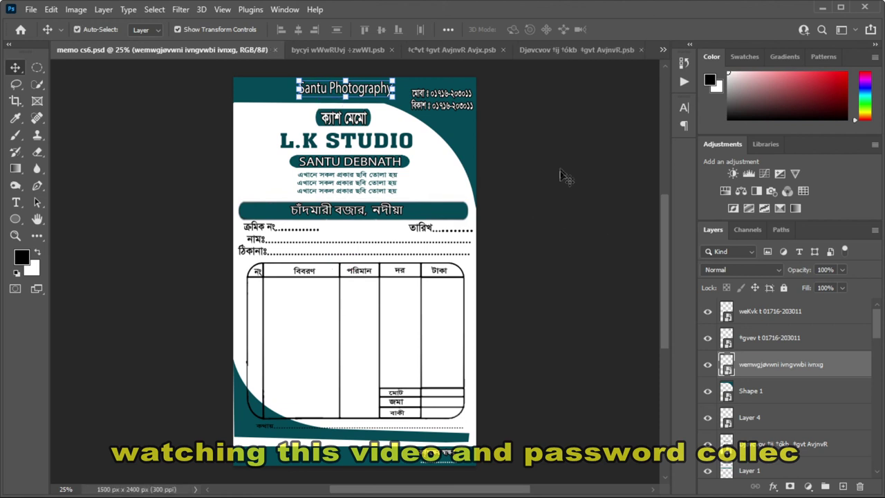
pyautogui.doubleClick(321, 83)
pyautogui.click(349, 50)
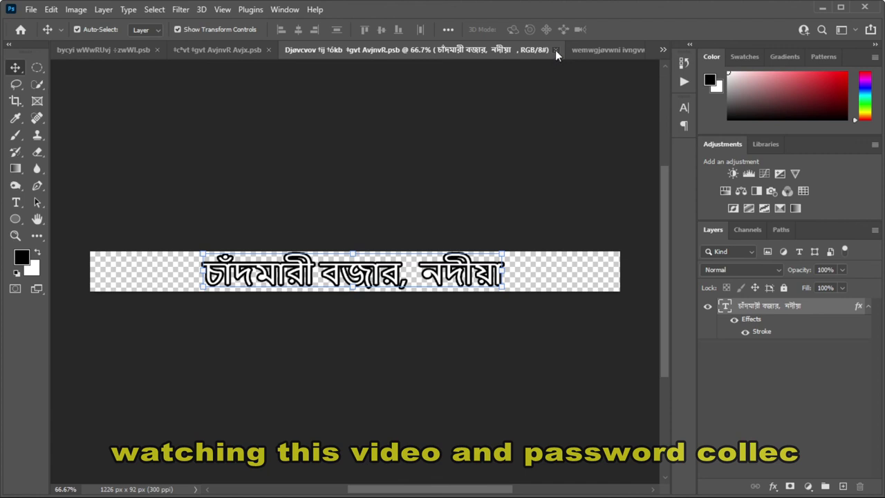
pyautogui.click(556, 51)
pyautogui.click(635, 51)
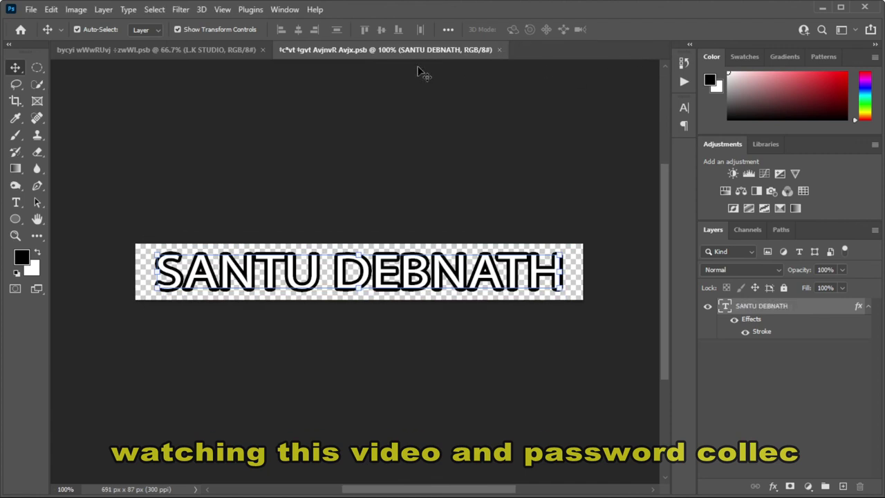
pyautogui.click(499, 49)
pyautogui.click(262, 49)
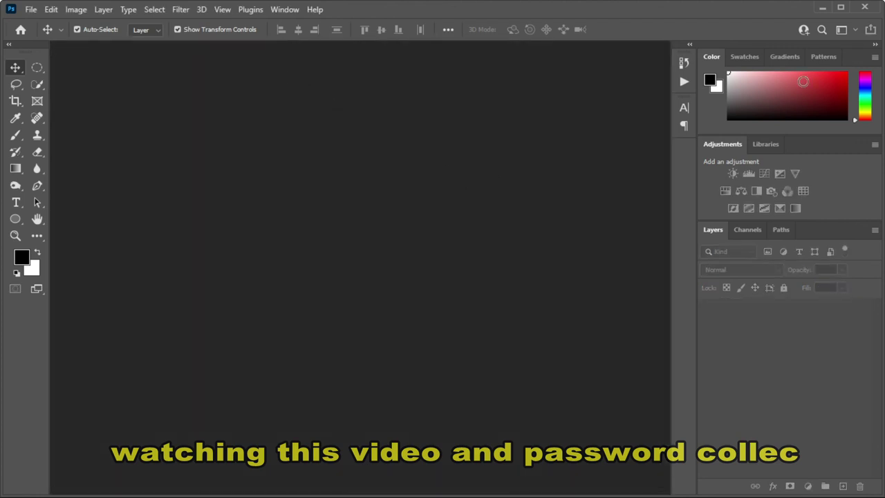